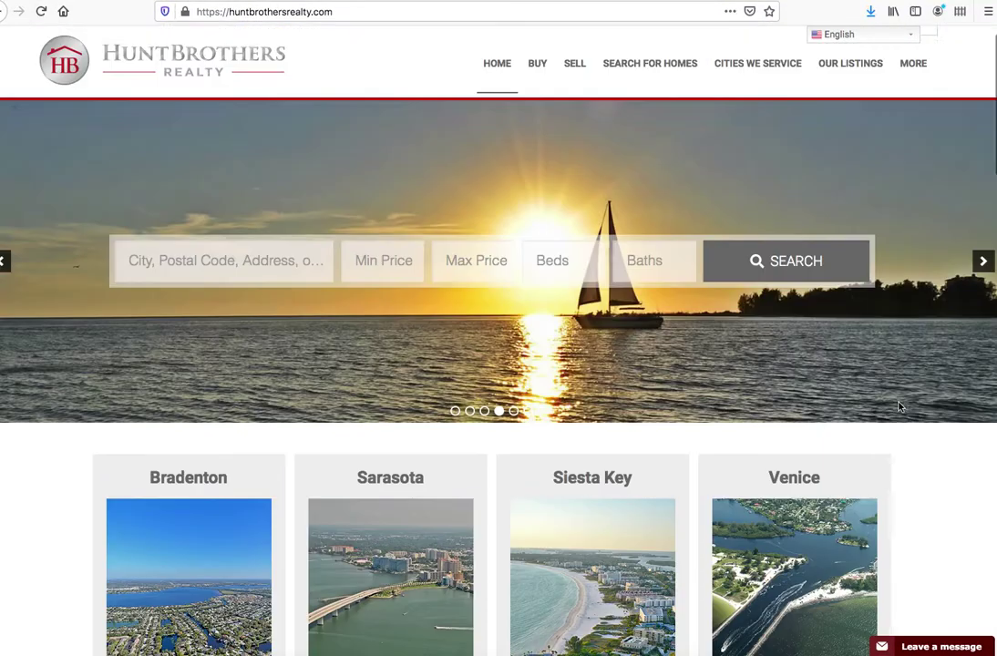
Examine the city listing cards and the Market Trends section on the Hunt Brothers Realty home page
scroll(899, 408, up, 1)
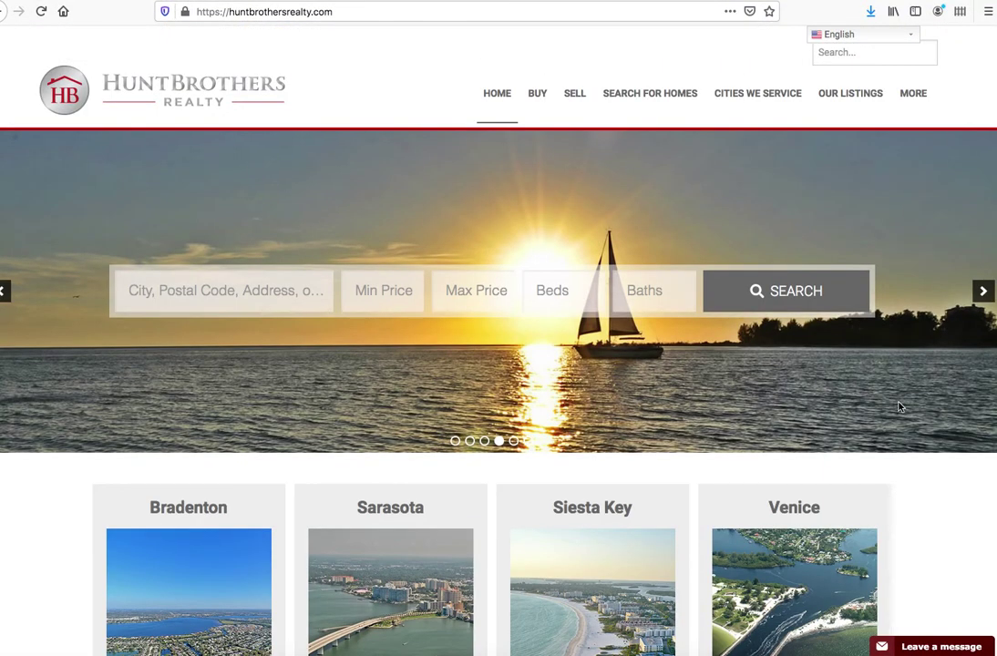
scroll(899, 407, down, 5)
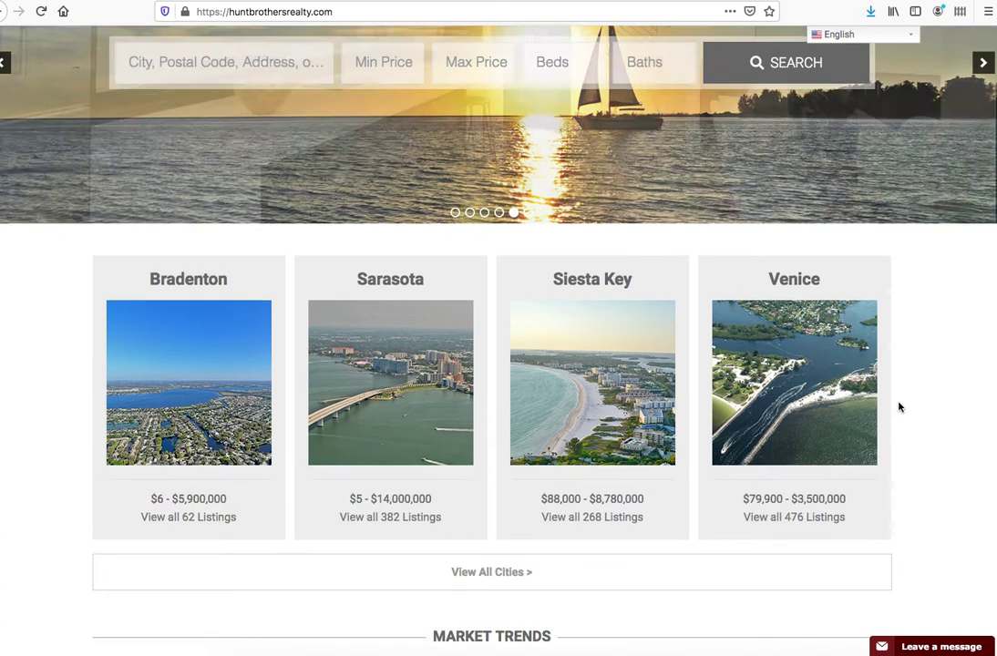
scroll(900, 407, down, 5)
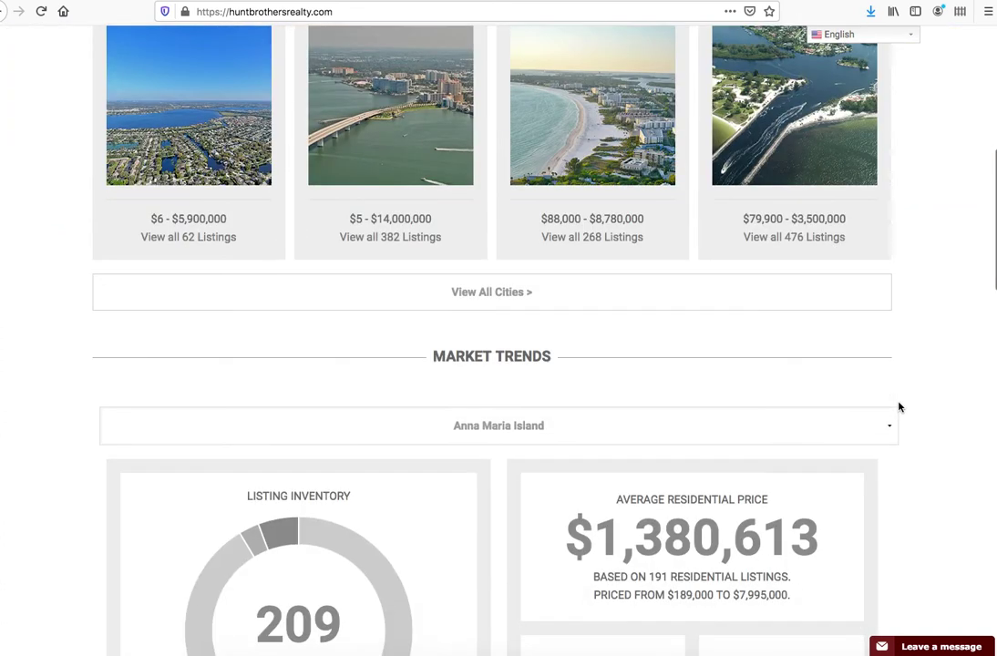
scroll(900, 402, up, 3)
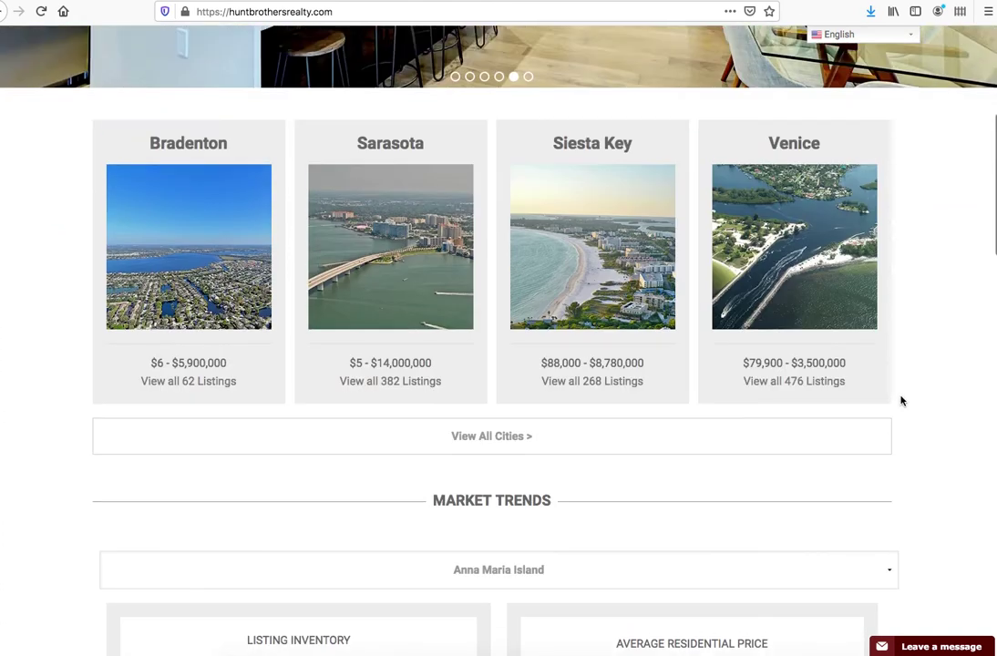
scroll(900, 401, down, 10)
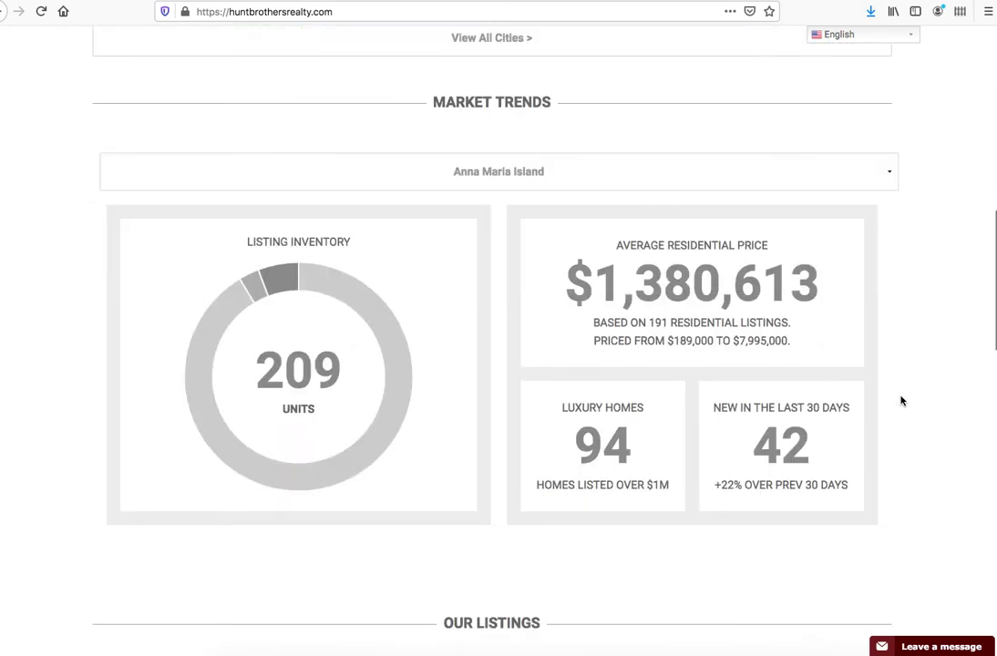
scroll(900, 401, up, 2)
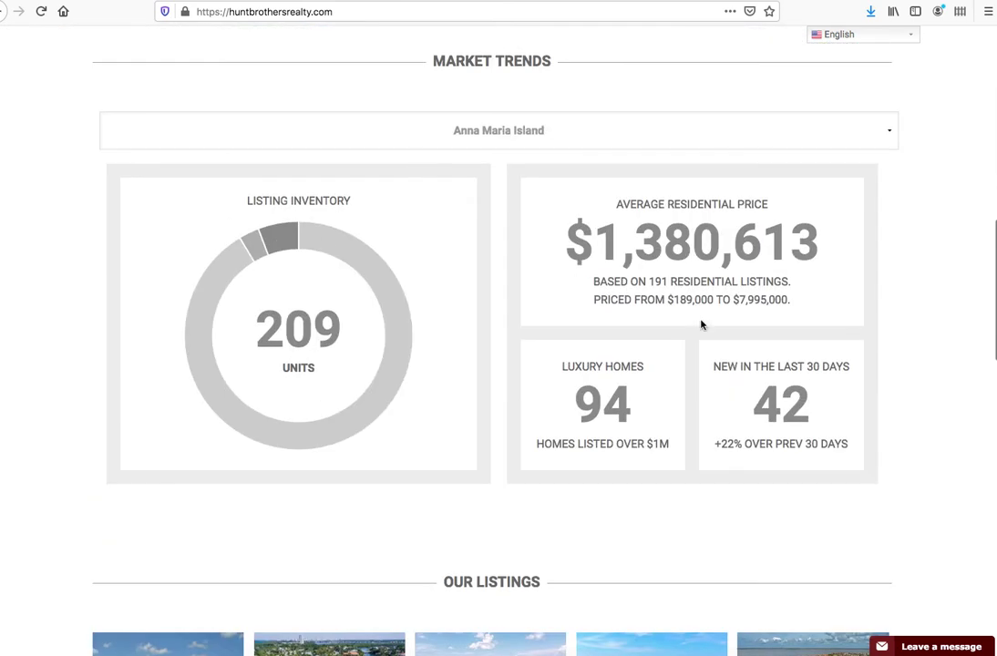
scroll(717, 327, up, 5)
scroll(716, 325, up, 1)
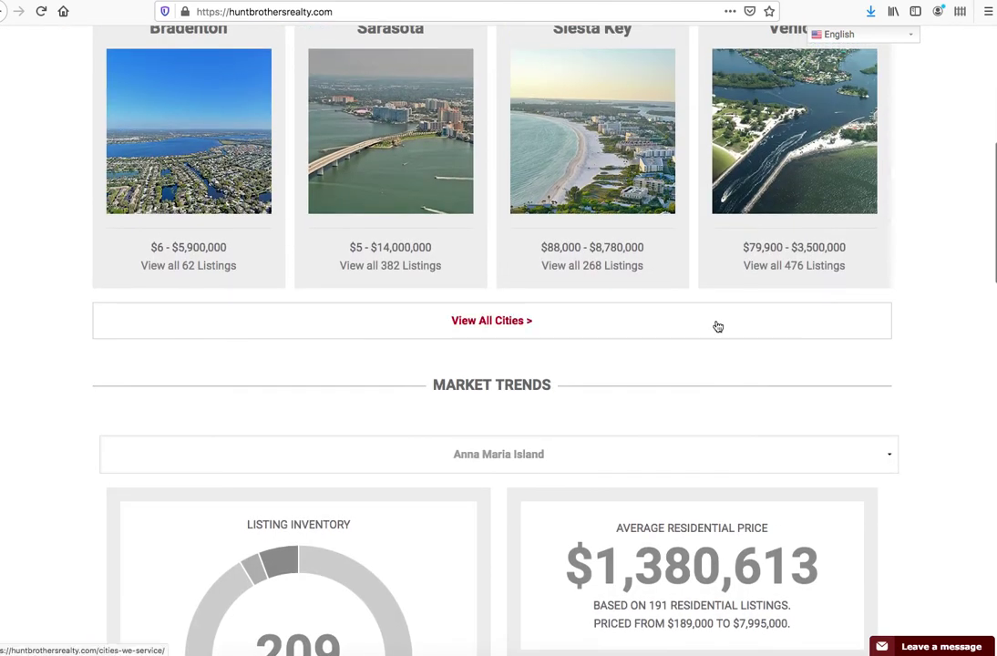
scroll(716, 326, up, 3)
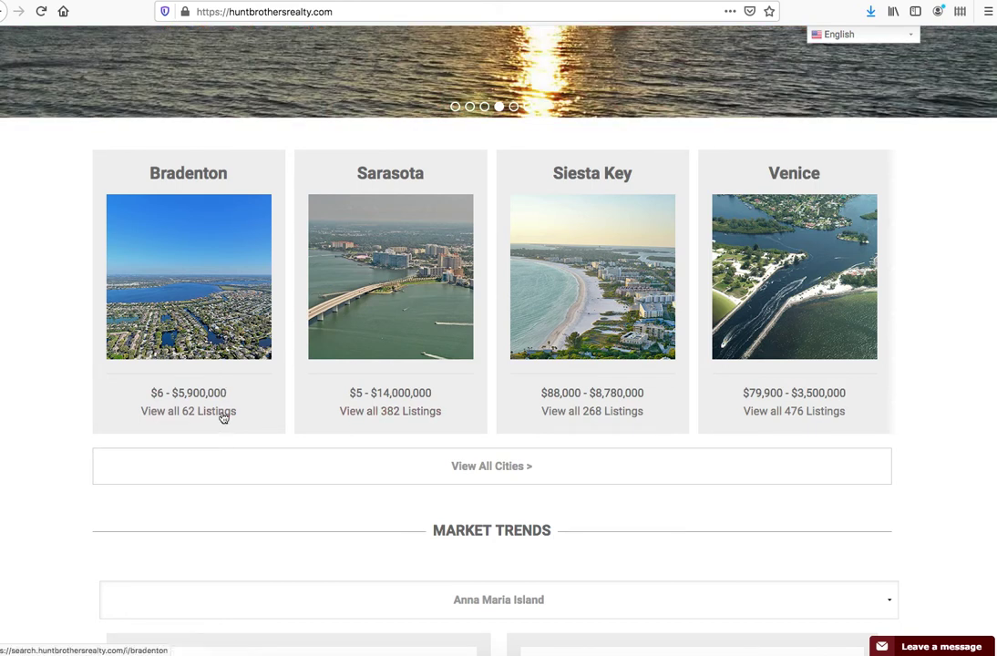
scroll(932, 262, up, 2)
scroll(932, 261, up, 1)
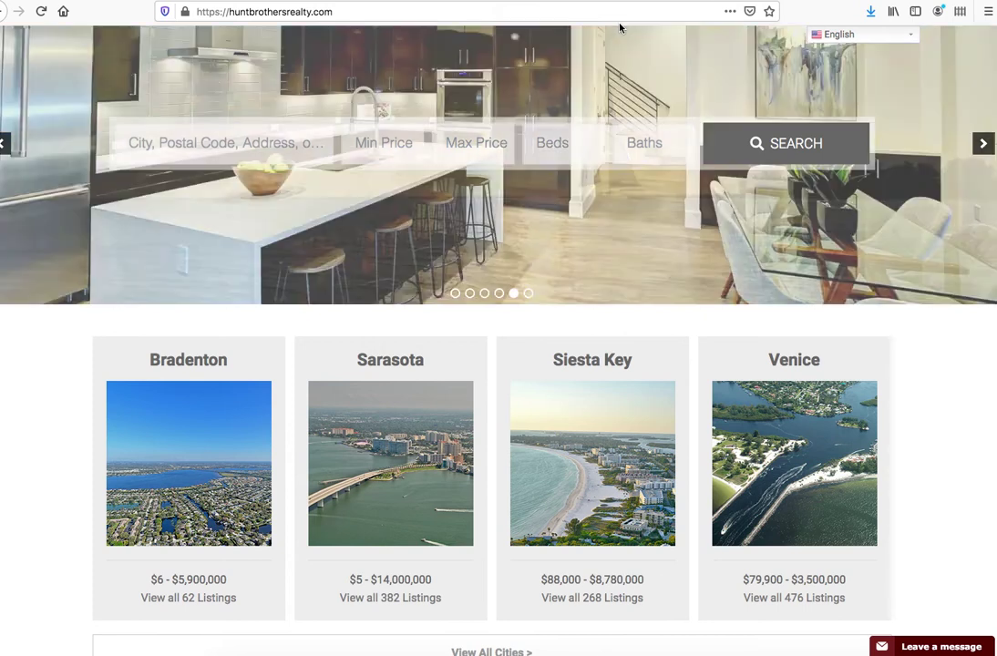
Switch to the IDX Addons dashboard and view the Community Stats Widget instructions from the beginning
click(288, 1)
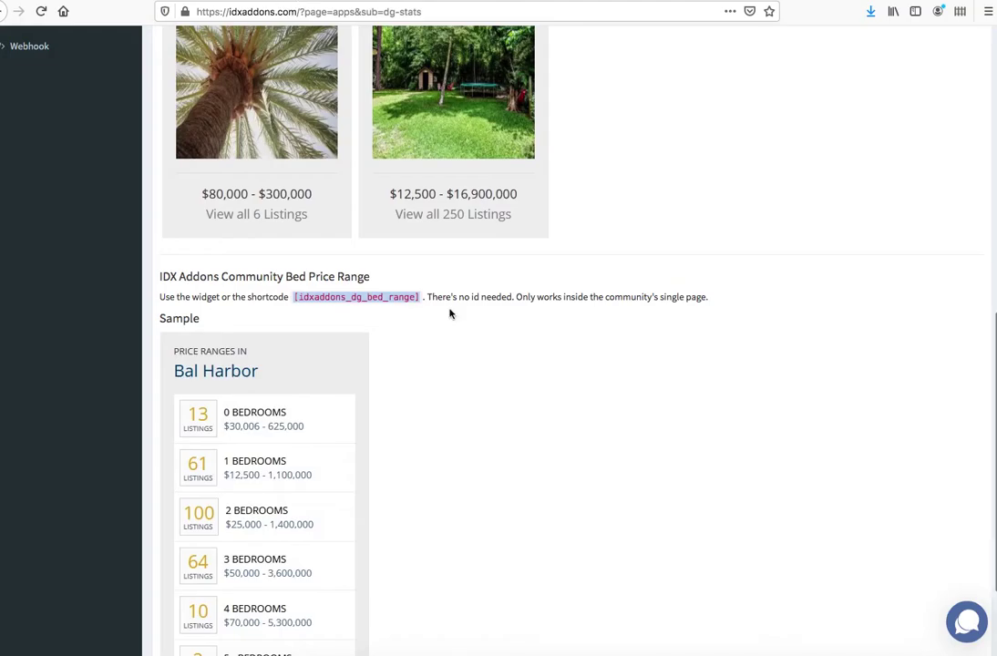
scroll(450, 311, up, 8)
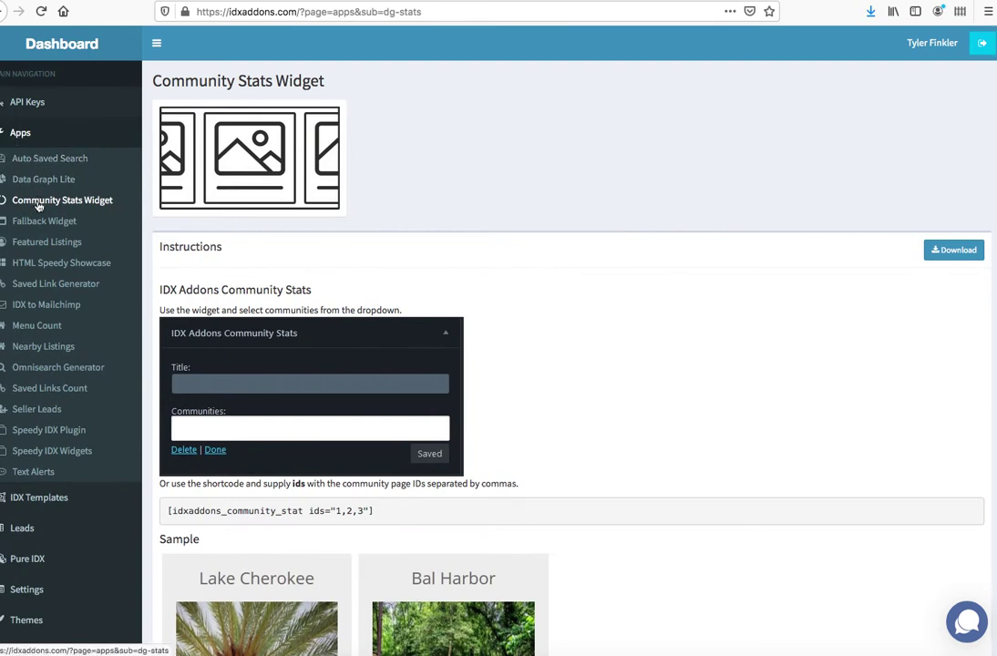
mouse_move(254, 158)
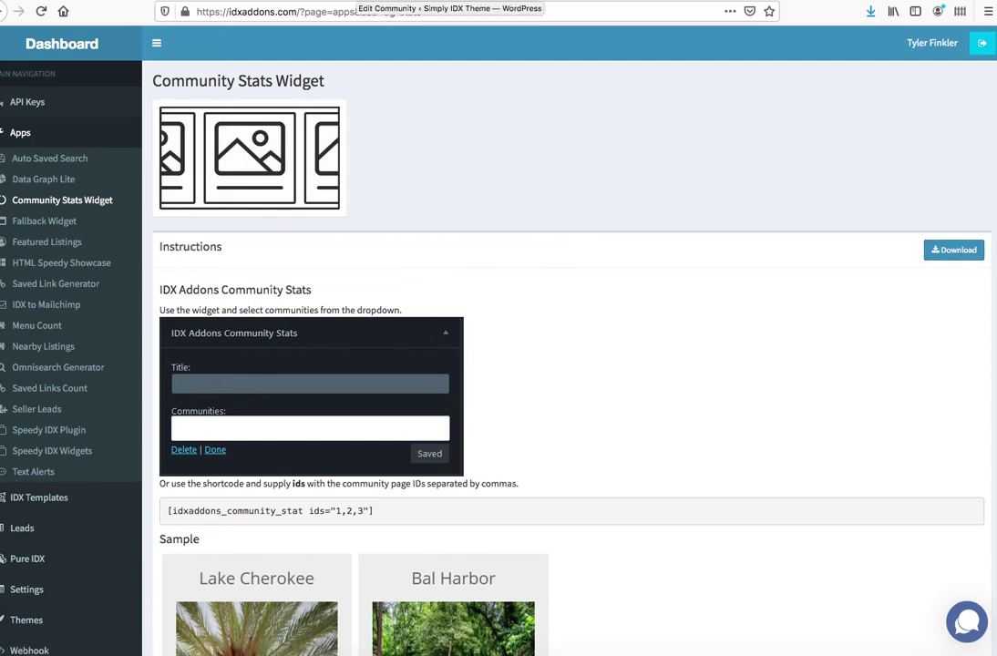
Switch to the WordPress editor of the Boca Raton community and postpone the break reminder by 10 minutes
click(449, 2)
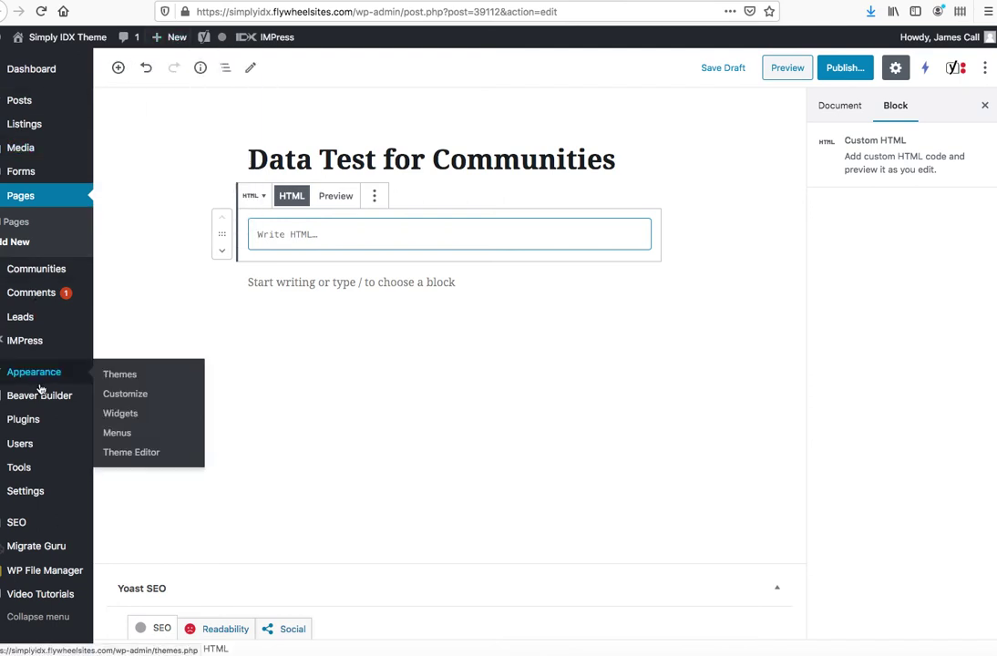
mouse_move(80, 418)
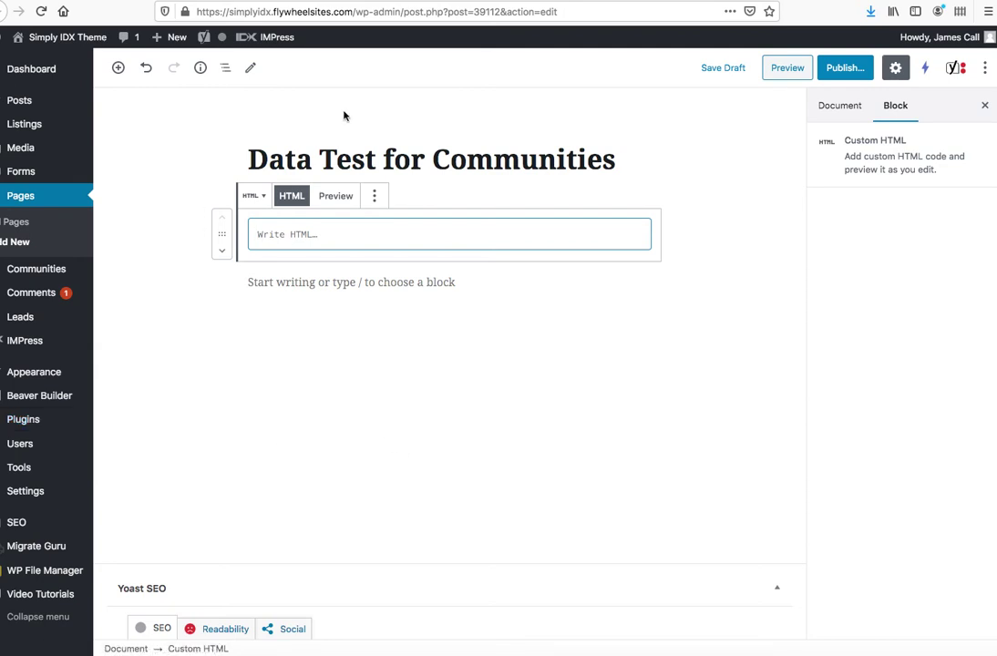
key(alt+Left)
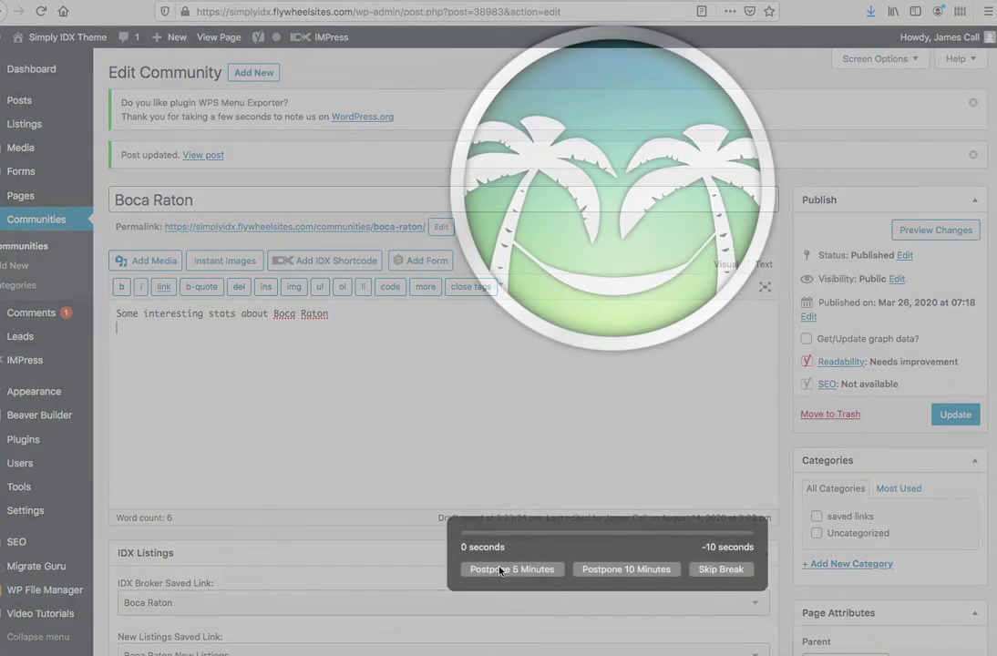
click(644, 572)
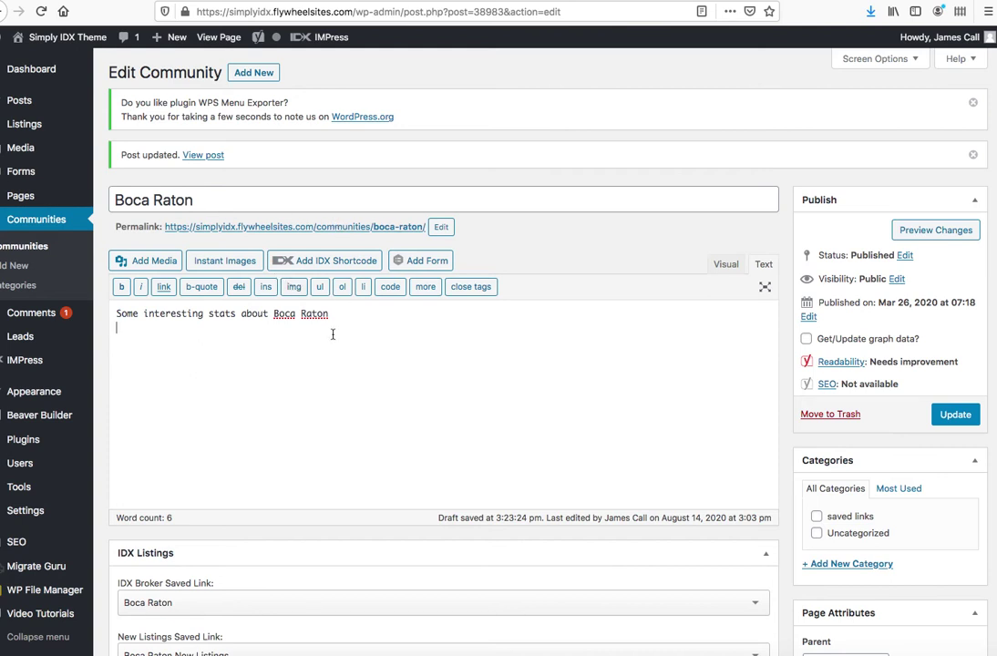
Review the community's IDX Listings settings, including the available IDX Broker saved links
scroll(338, 365, down, 5)
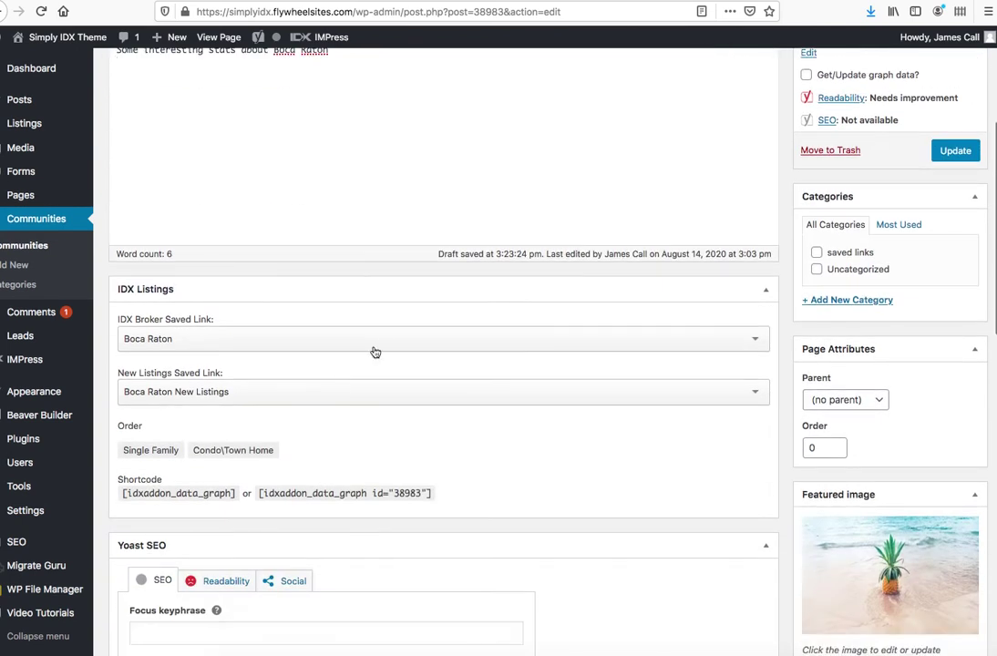
click(766, 290)
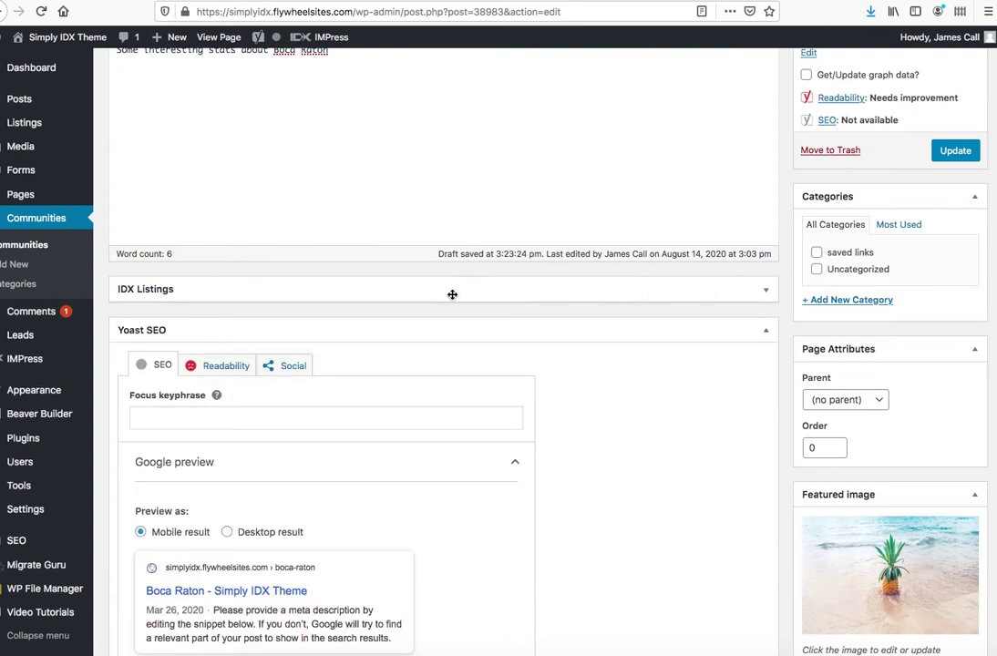
click(767, 292)
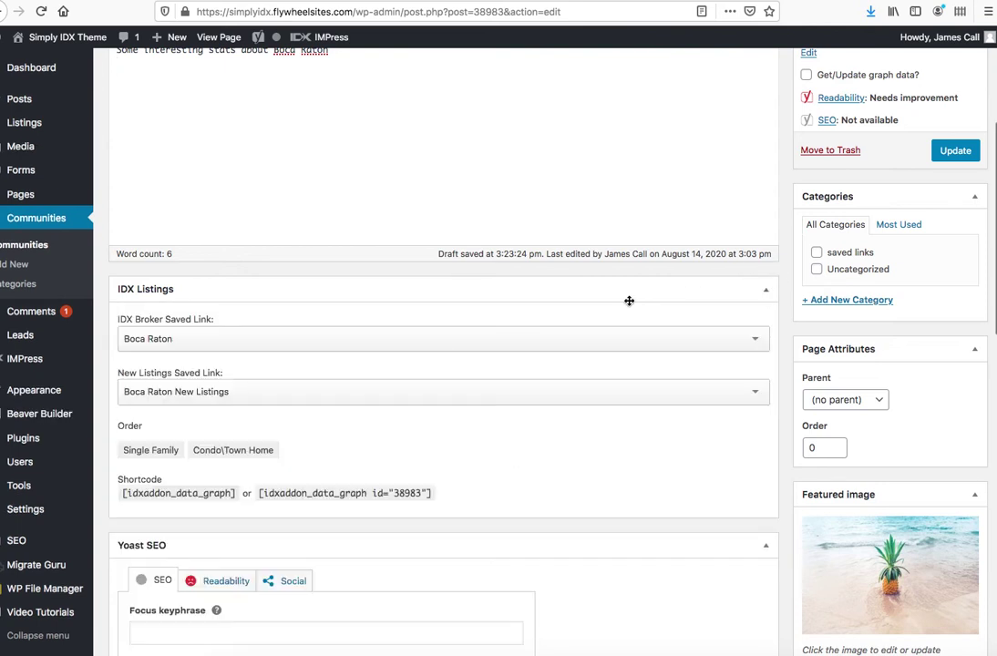
click(320, 341)
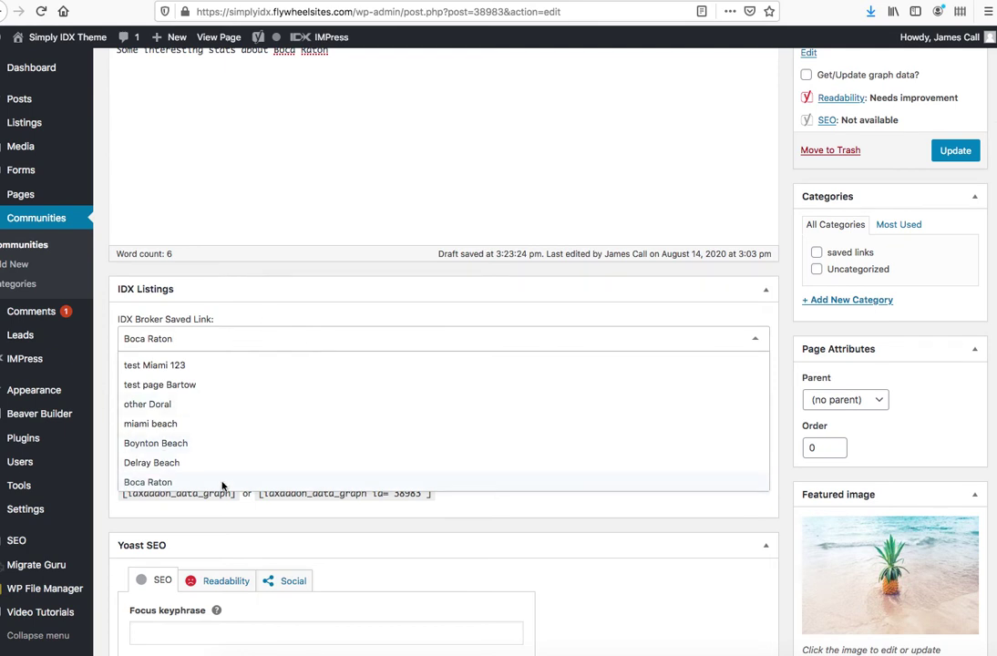
click(335, 293)
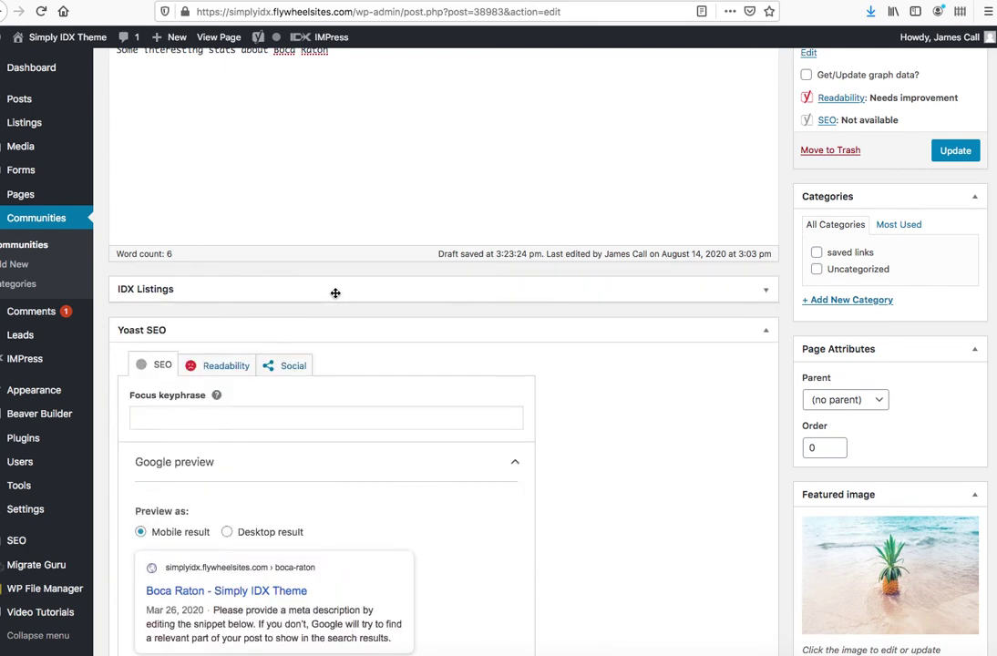
click(358, 284)
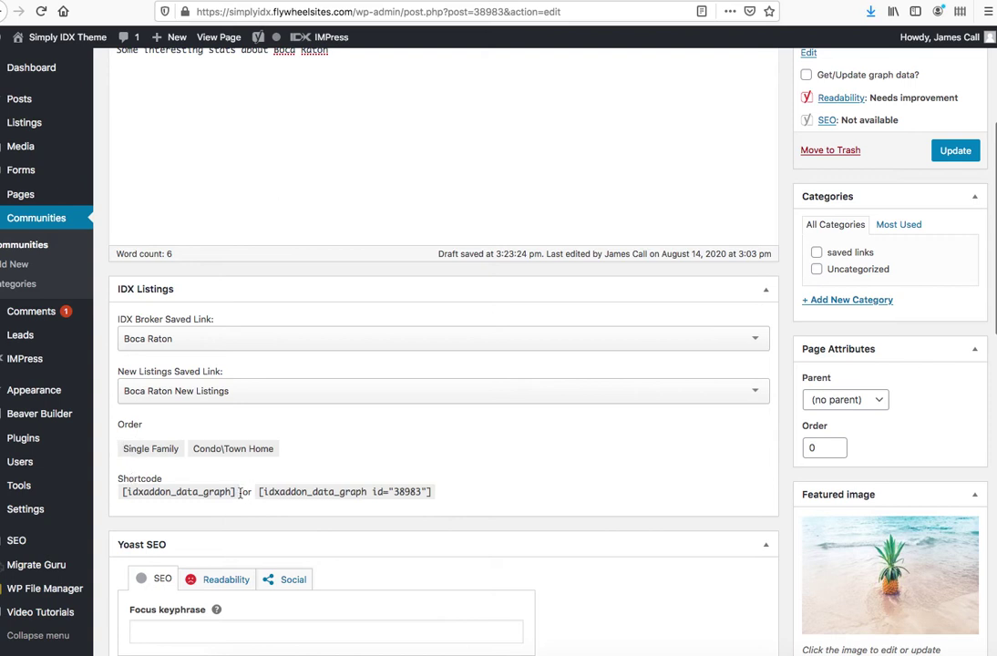
Copy the [idxaddon_data_graph] shortcode from the IDX Listings settings and paste it below the Boca Raton intro text
drag(239, 492, 120, 491)
key(ctrl+c)
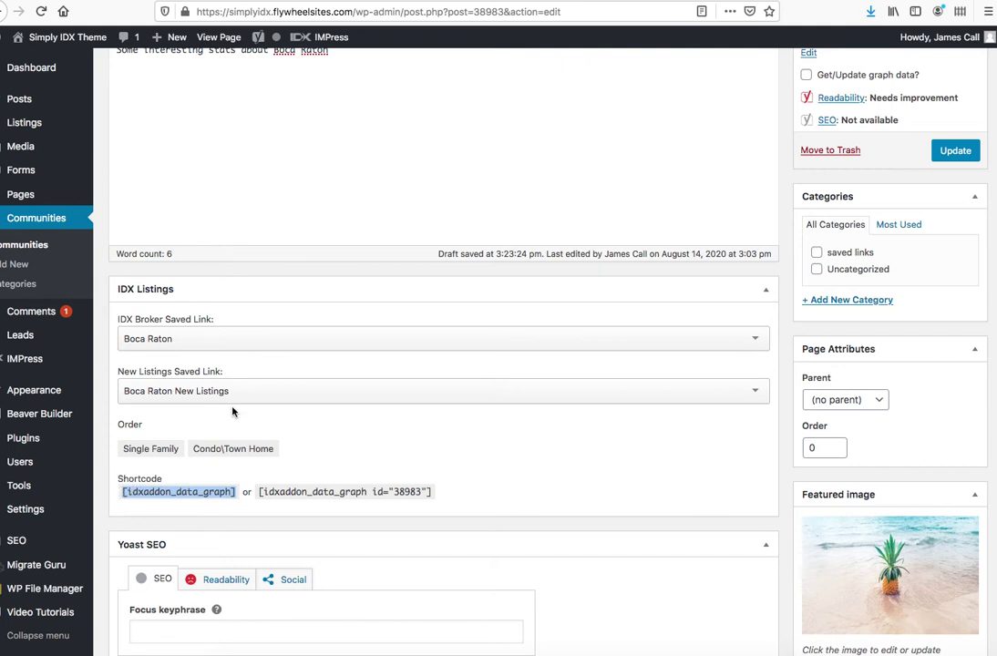
scroll(267, 289, up, 5)
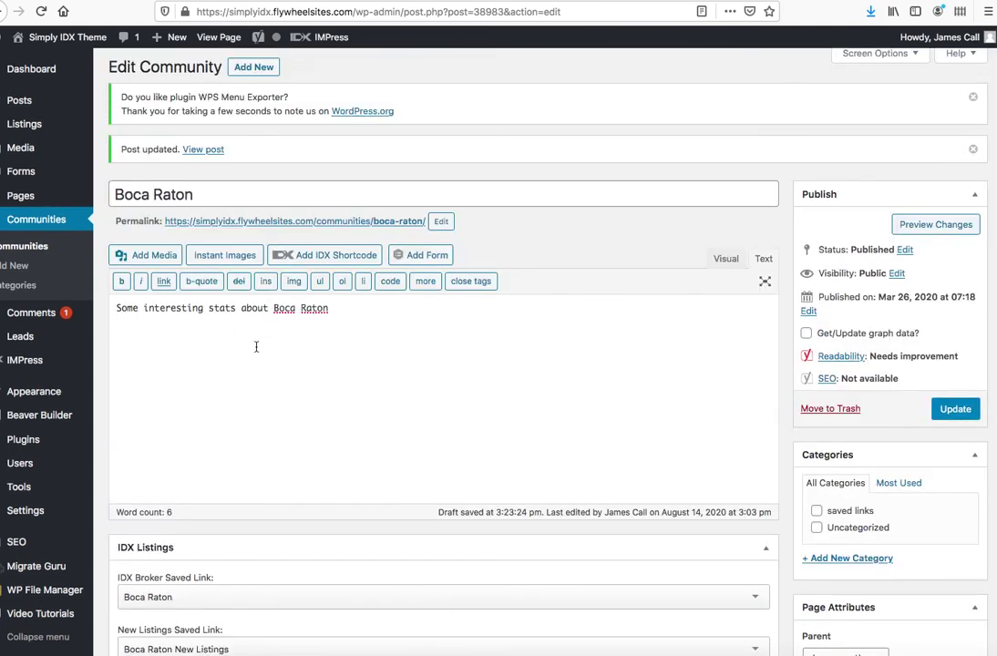
key(ctrl+v)
scroll(313, 371, down, 1)
scroll(312, 371, down, 1)
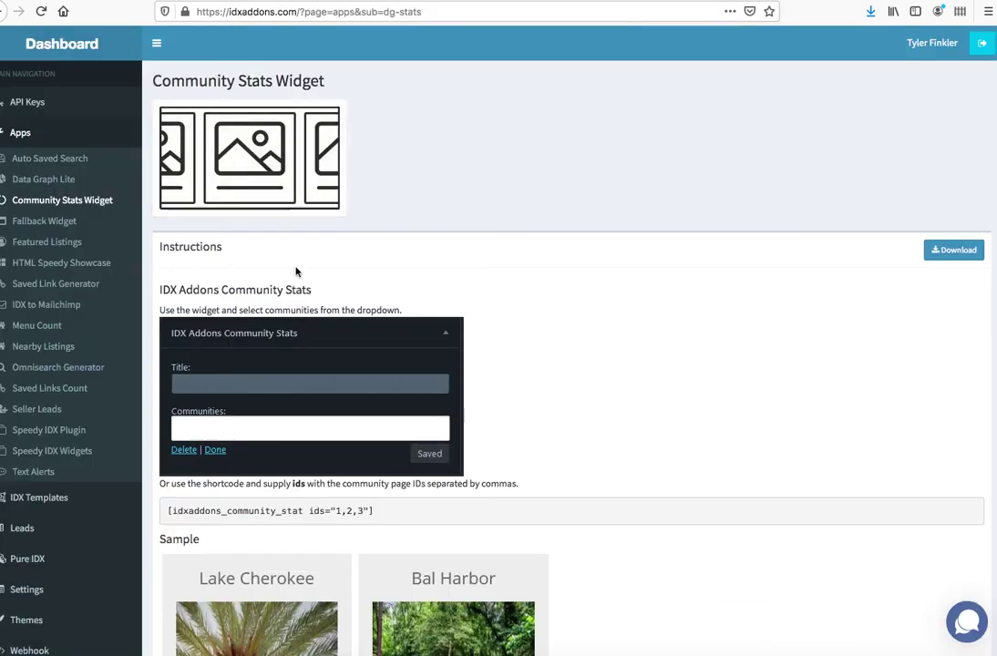
Copy the [idxaddons_community_stat ids="1,2,3"] shortcode from the Community Stats Widget instructions and paste it below the data graph shortcode
scroll(296, 271, down, 5)
scroll(296, 271, down, 2)
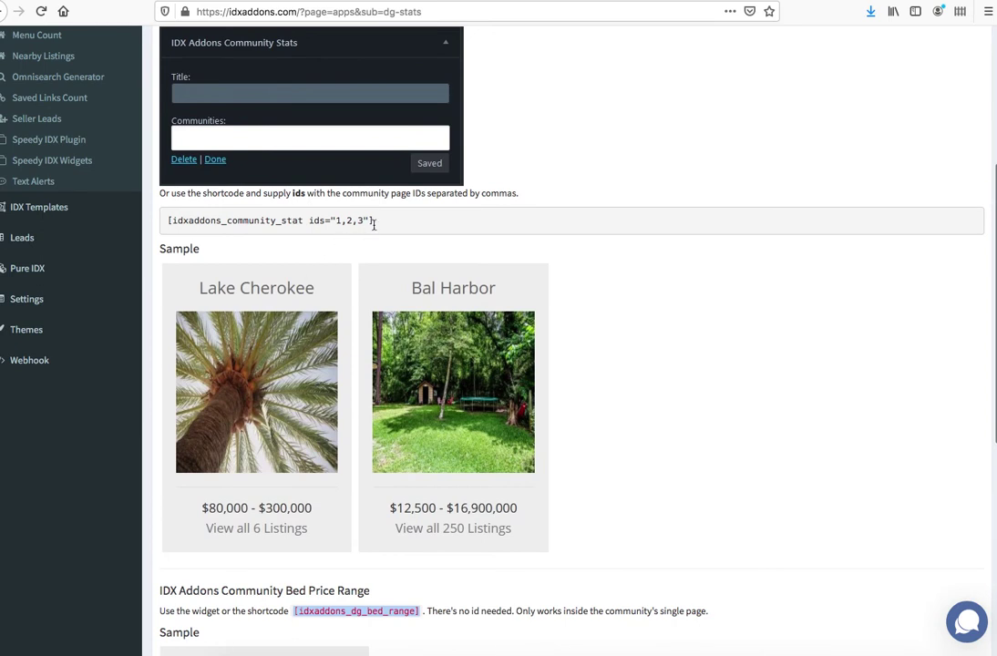
drag(373, 222, 167, 221)
key(super+c)
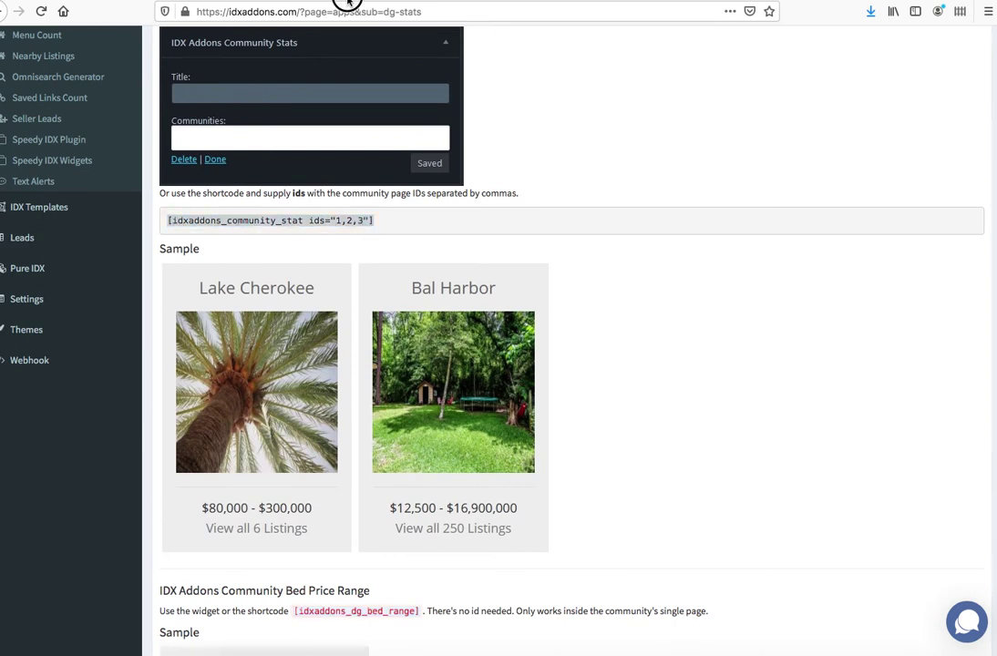
click(297, 3)
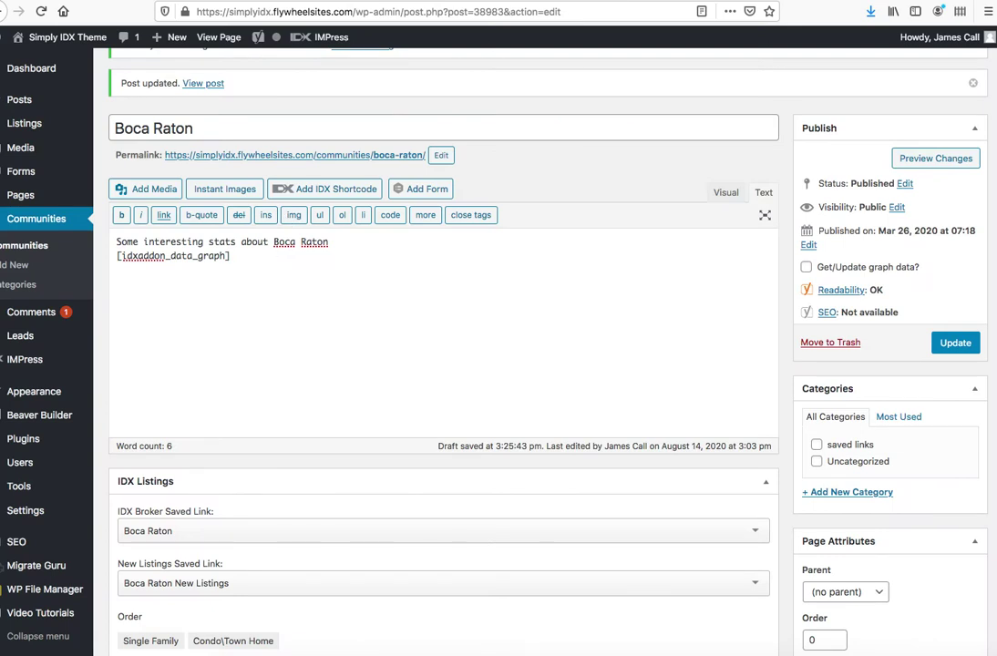
click(271, 262)
key(super+v)
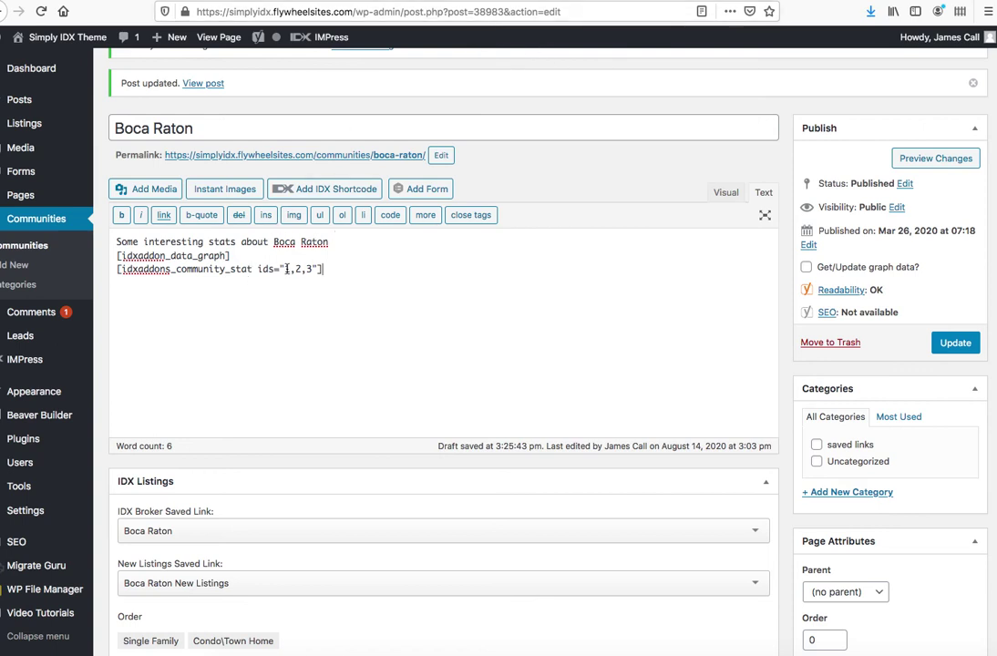
Set the community stat shortcode's ids to 38983 and separate the intro text and both shortcodes with blank lines
drag(287, 268, 310, 269)
text(3898)
click(338, 237)
key(Return)
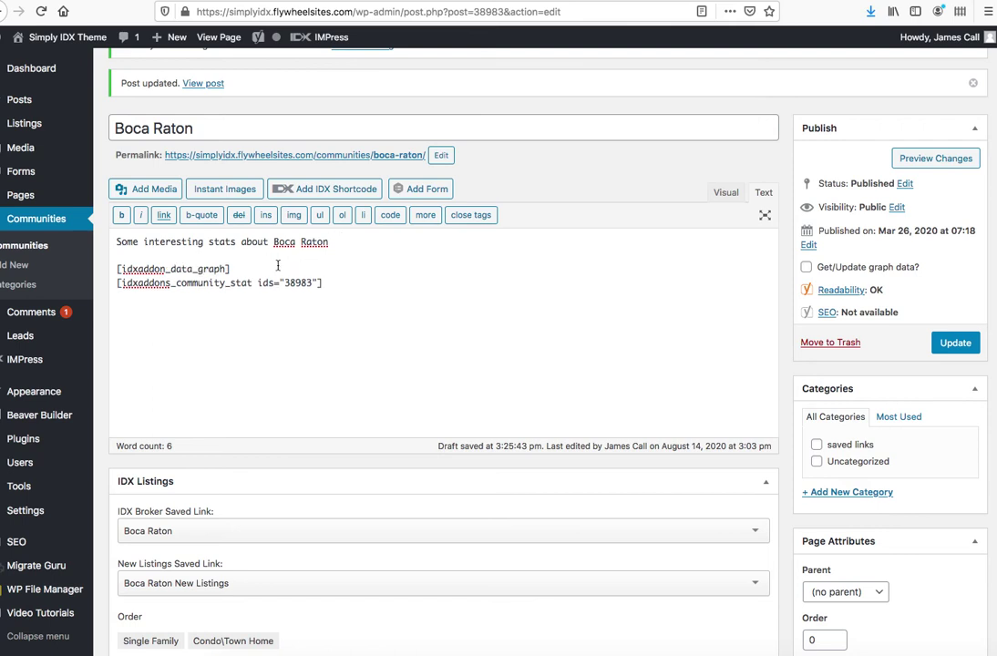
click(278, 265)
key(Return)
click(357, 300)
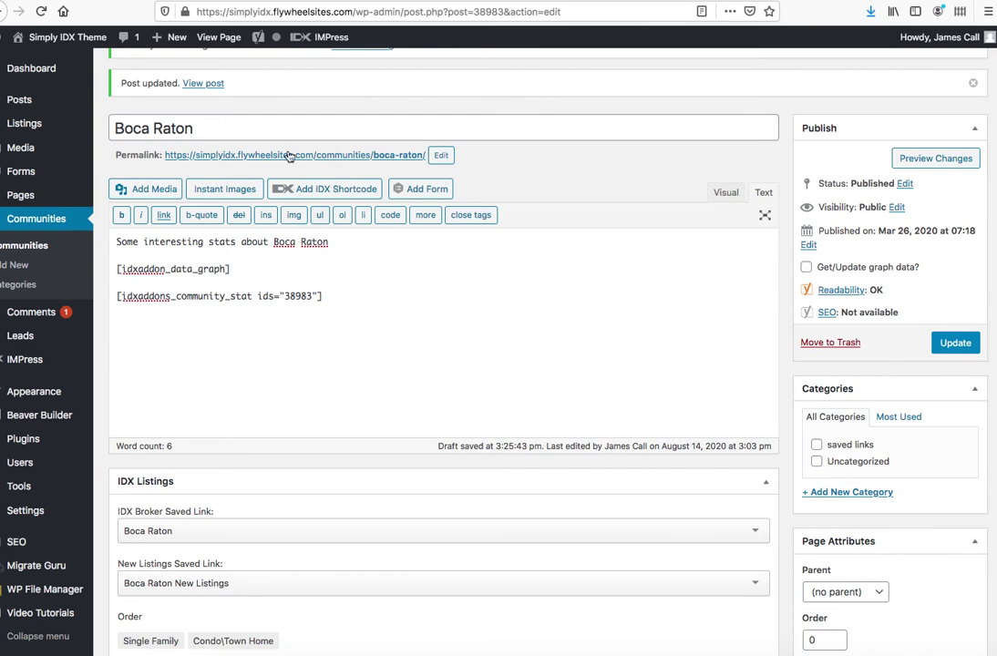
Copy the [idxaddons_dg_bed_range] shortcode from the Community Bed Price Range instructions, paste it below the community stat shortcode, and update the Boca Raton page
key(ctrl+Tab)
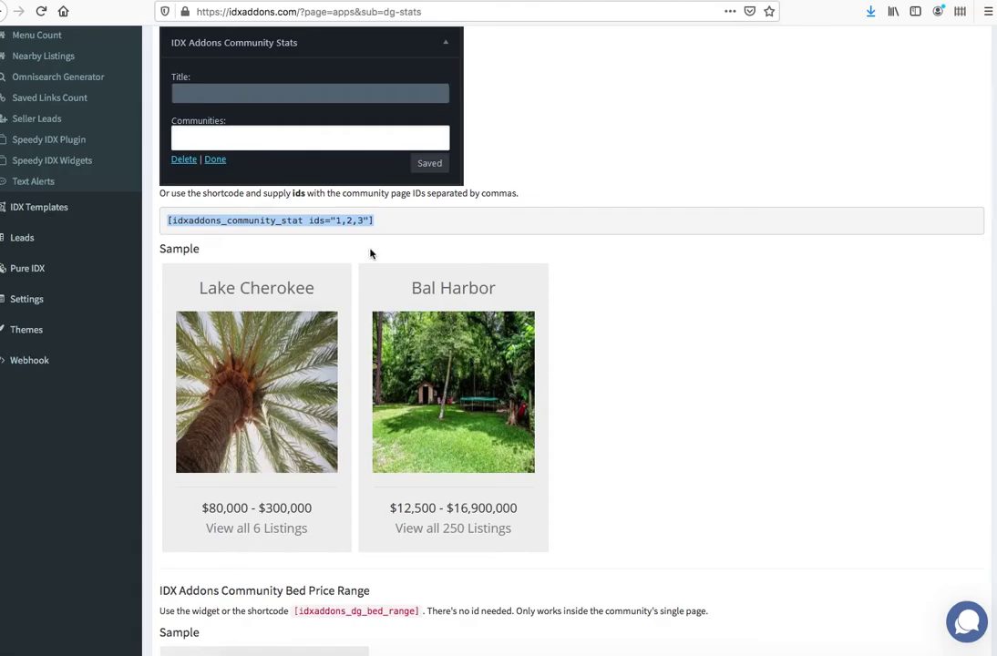
scroll(419, 471, down, 4)
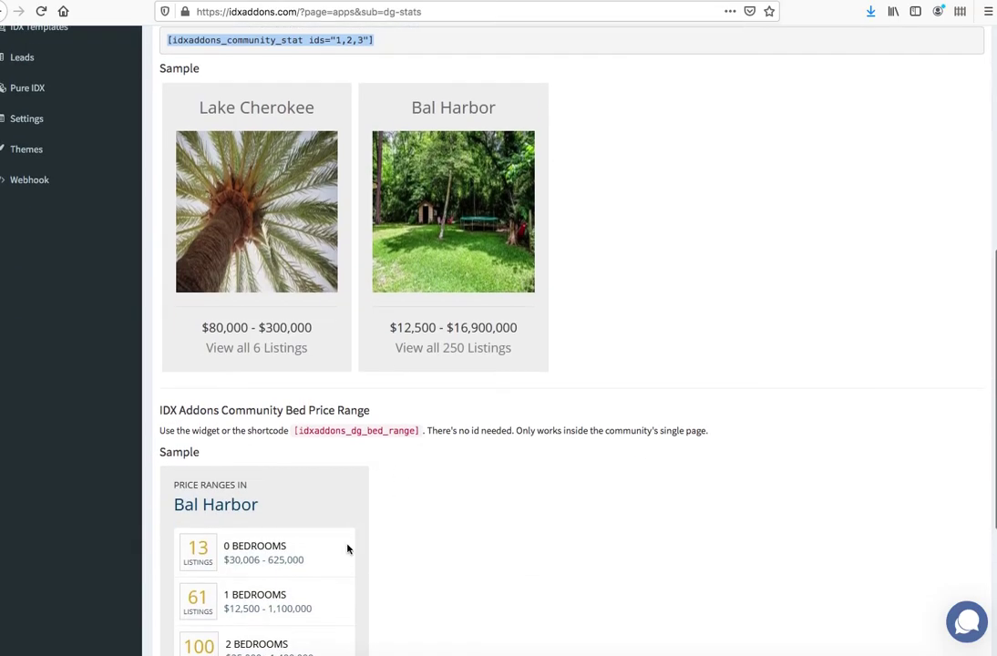
scroll(347, 549, down, 5)
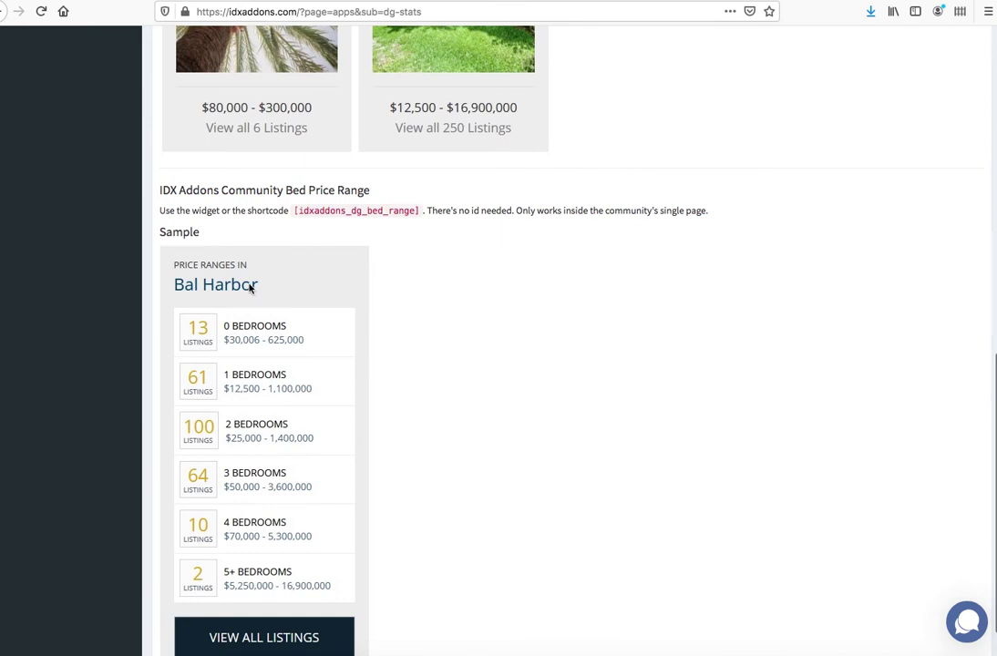
drag(420, 210, 292, 213)
key(ctrl+c)
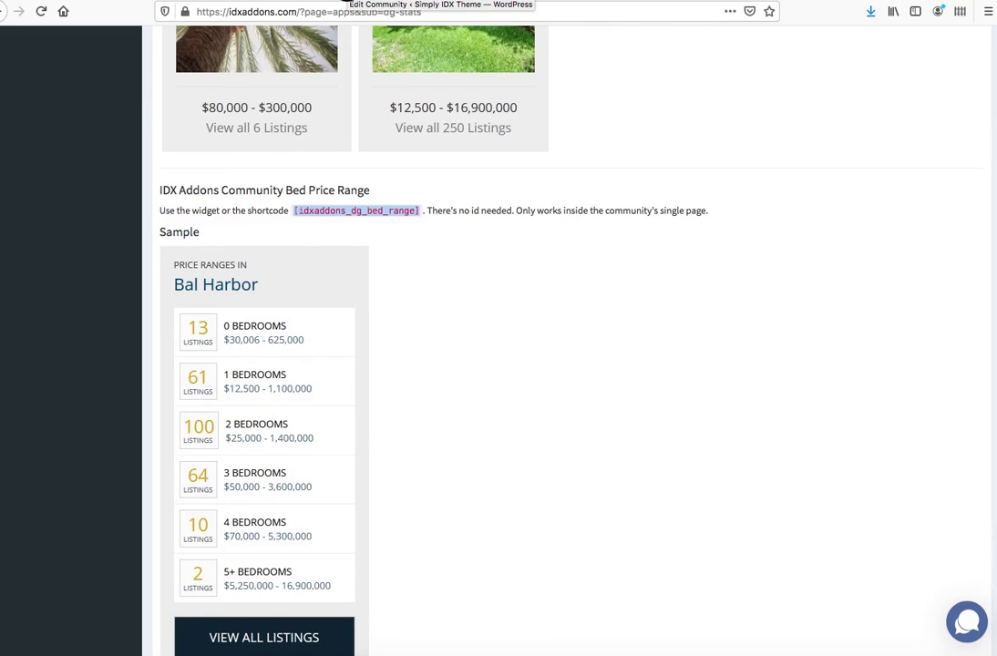
click(355, 2)
key(ctrl+v)
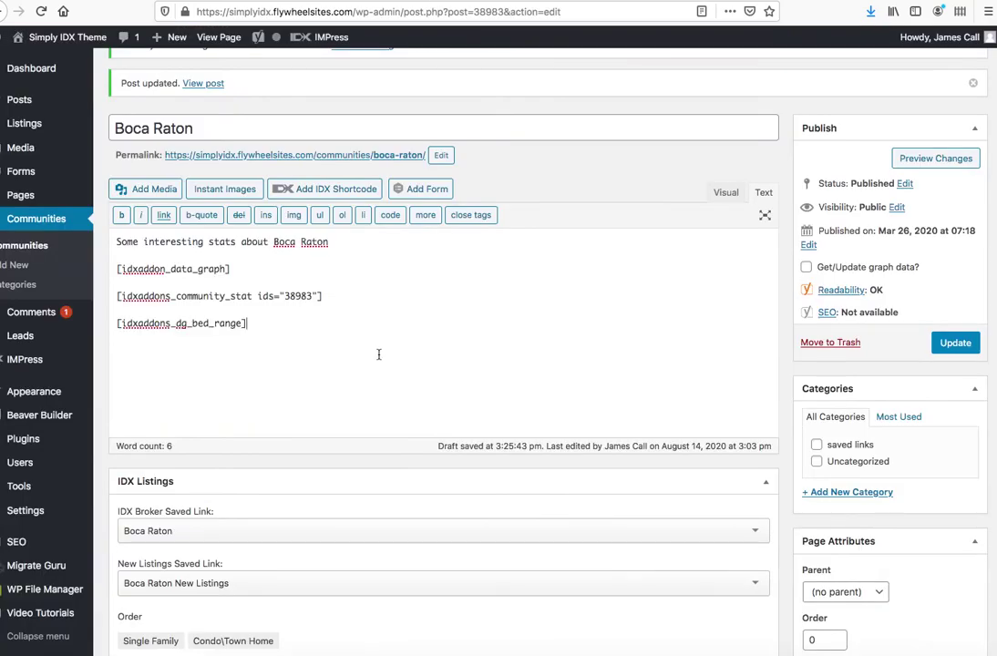
scroll(379, 354, down, 5)
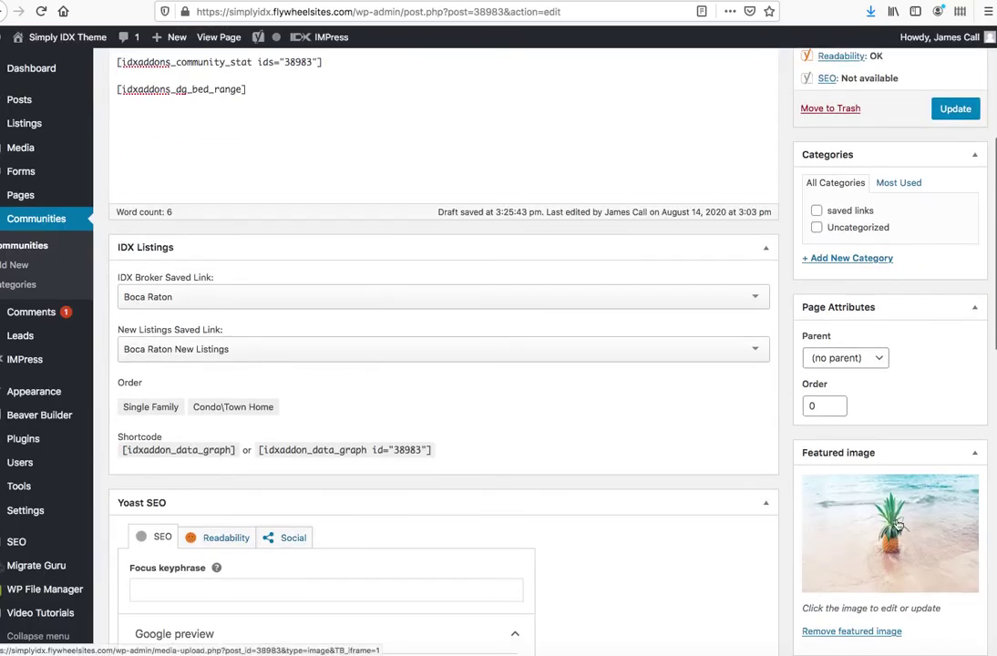
click(961, 110)
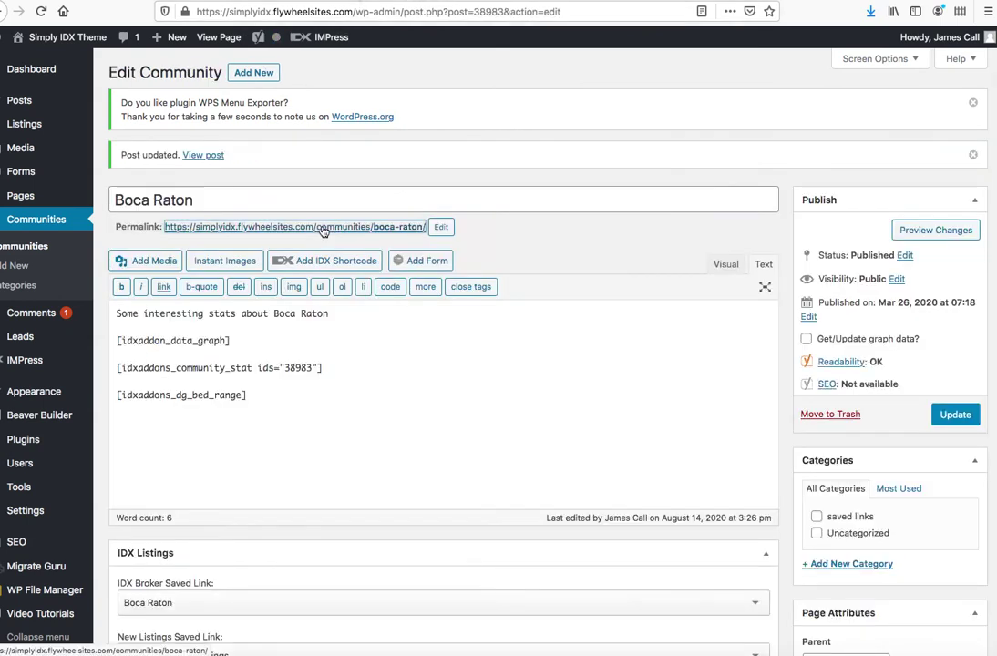
Review the data graph, community stat card and bedroom price ranges on the published Boca Raton page
click(386, 3)
mouse_move(407, 73)
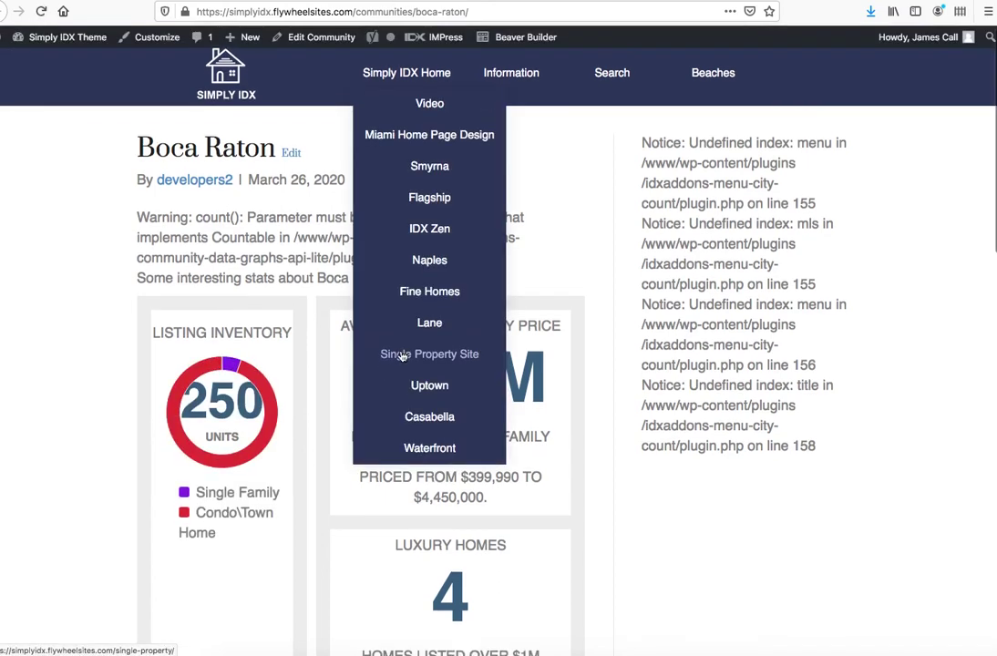
scroll(615, 495, down, 3)
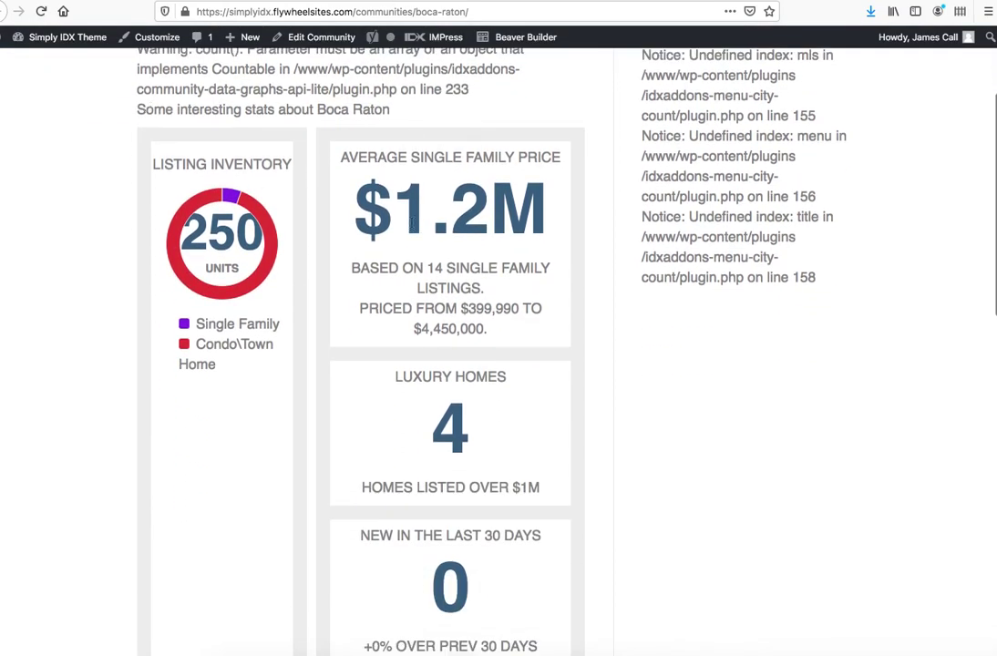
mouse_move(200, 204)
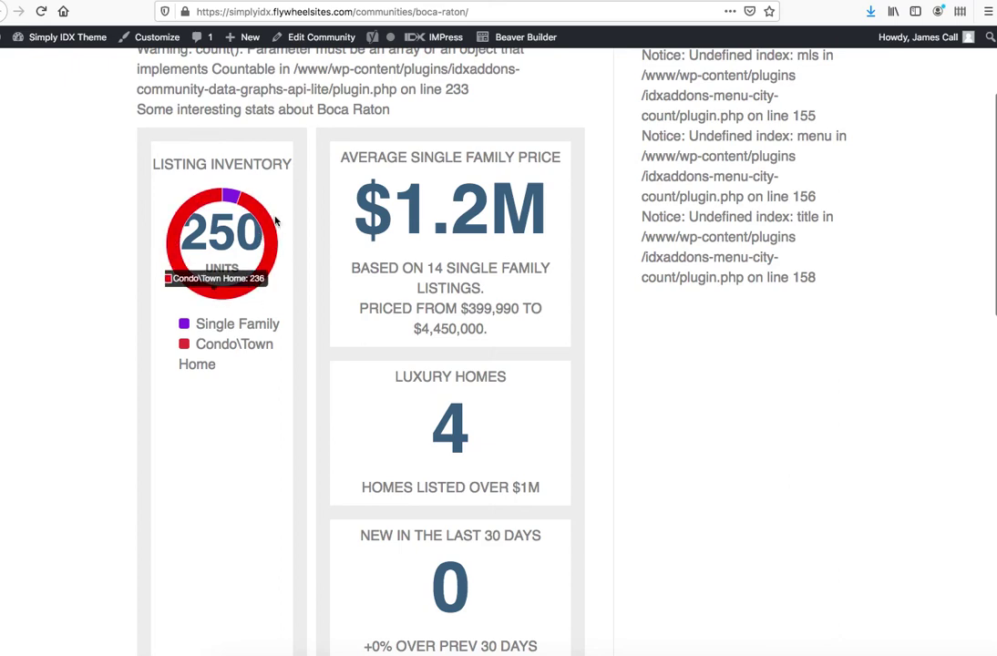
scroll(742, 419, down, 3)
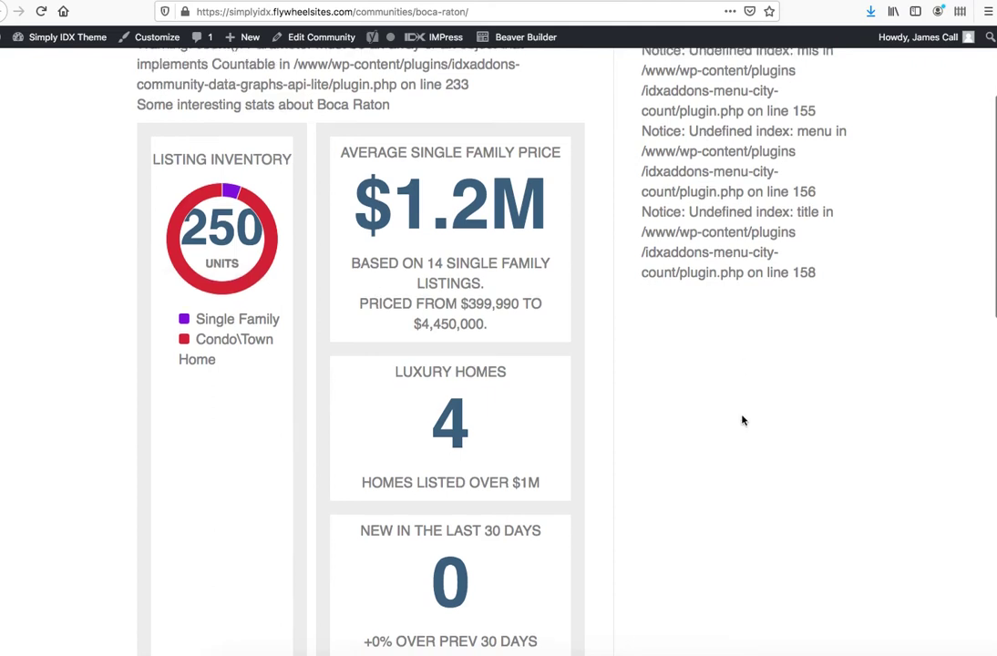
scroll(742, 418, down, 5)
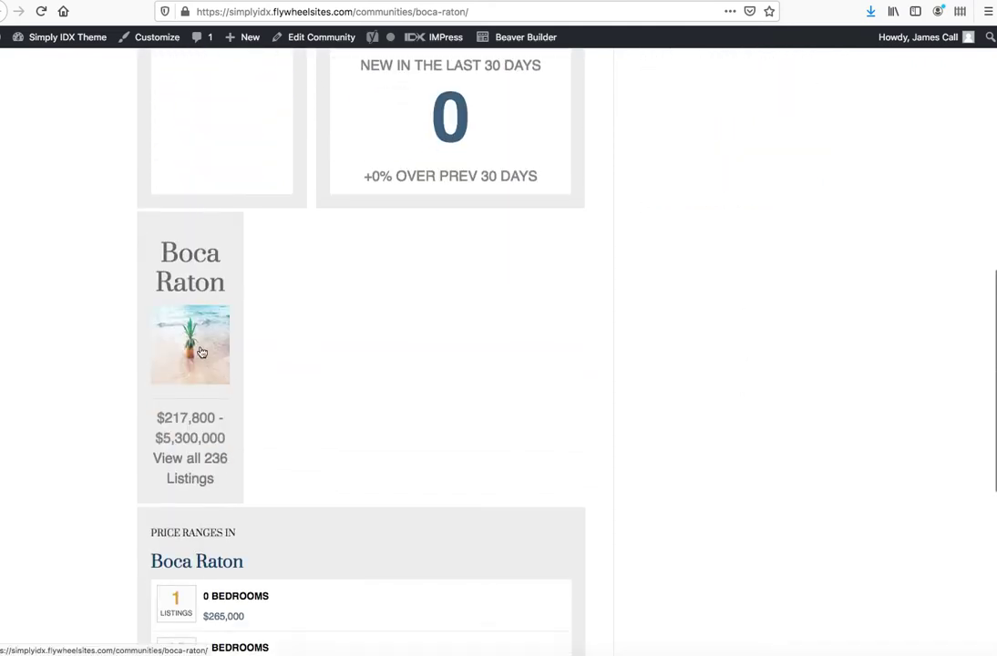
scroll(200, 352, down, 1)
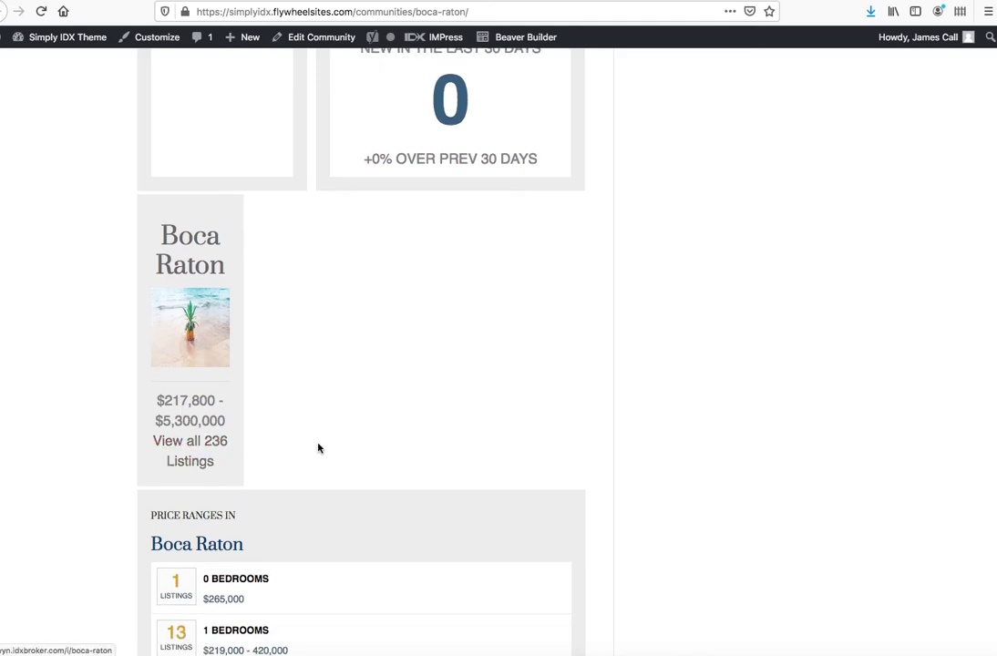
scroll(319, 448, down, 5)
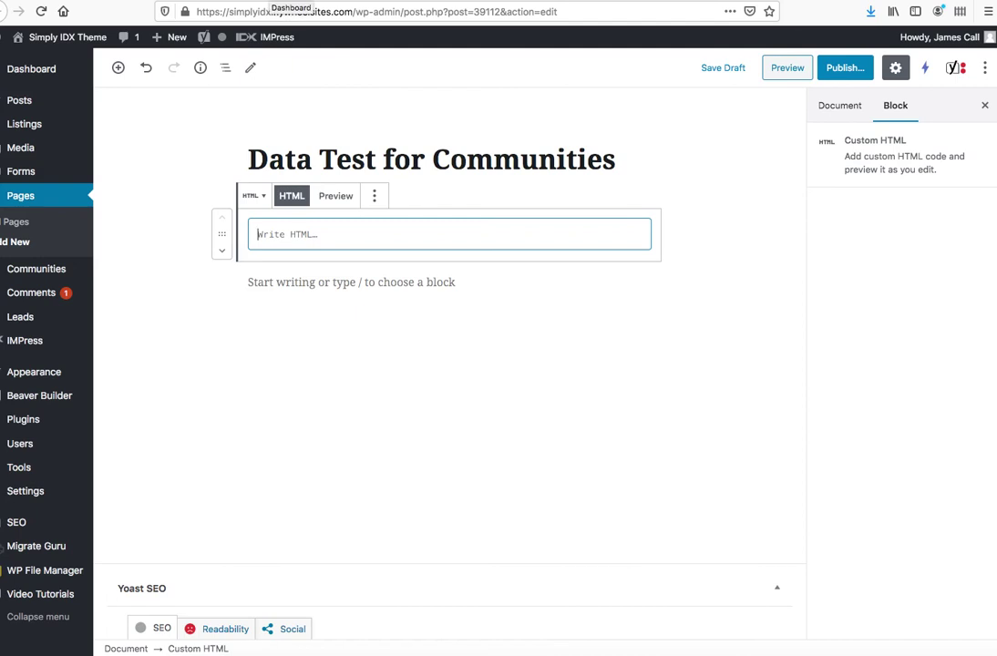
Copy the [idxaddons_community_stat ids="1,2,3"] shortcode from the IDX Addons instructions into the Custom HTML block of the Data Test for Communities page
key(ctrl+Tab)
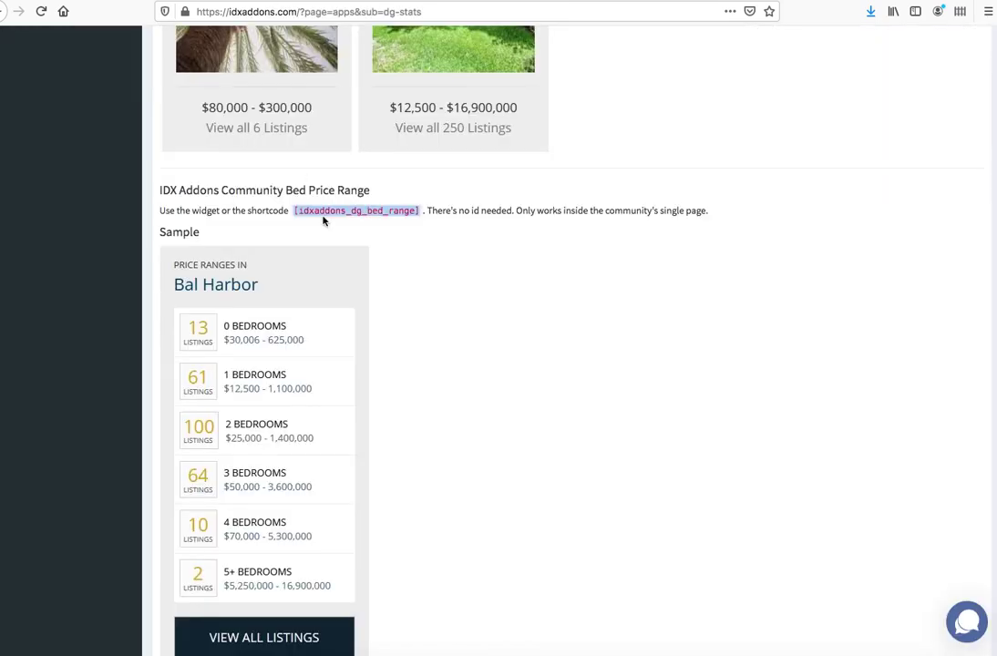
scroll(324, 221, up, 8)
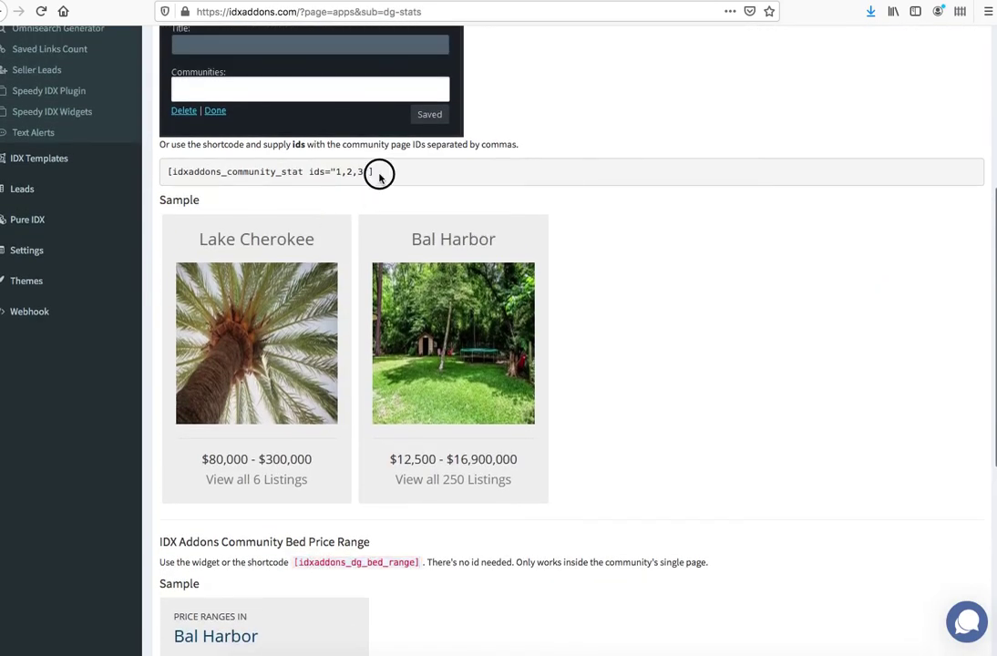
drag(373, 171, 138, 172)
key(super+c)
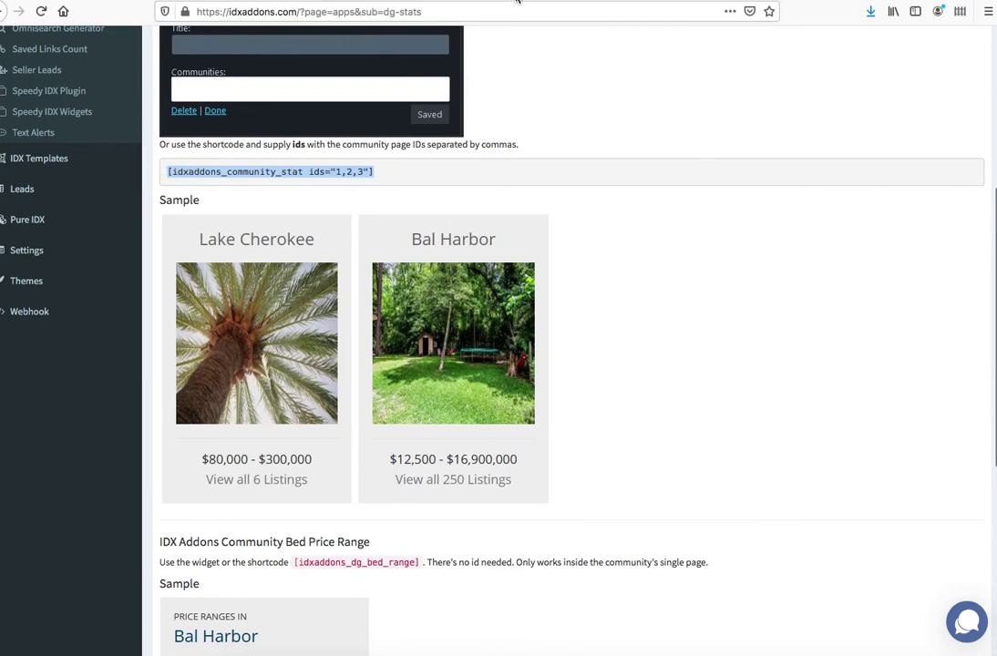
key(ctrl+Tab)
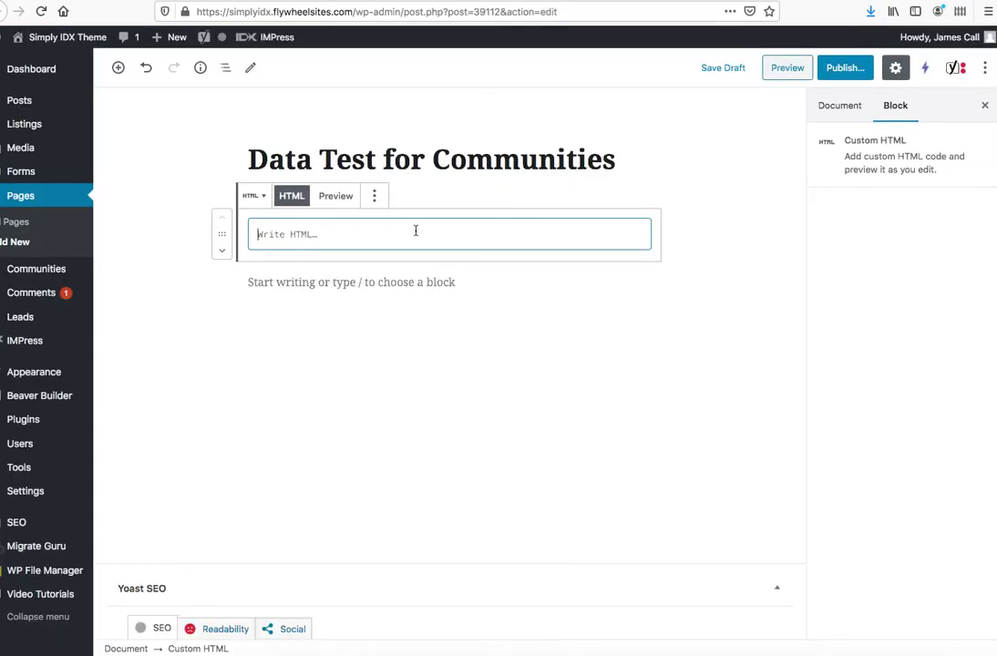
key(super+v)
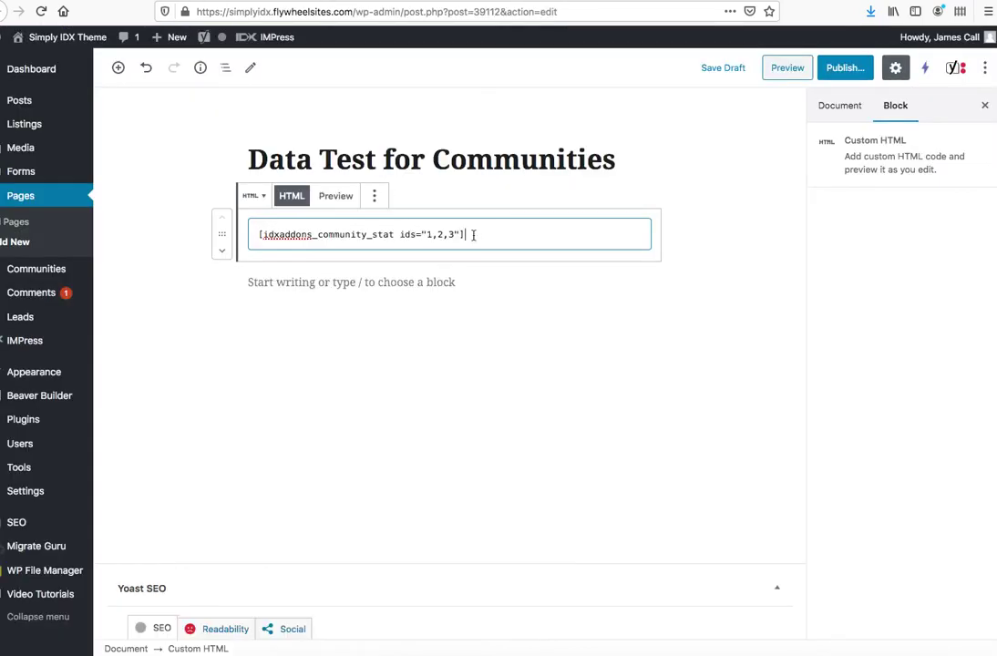
Set the ids in the Data Test for Communities page's community stat shortcode to 38983,38961
click(445, 3)
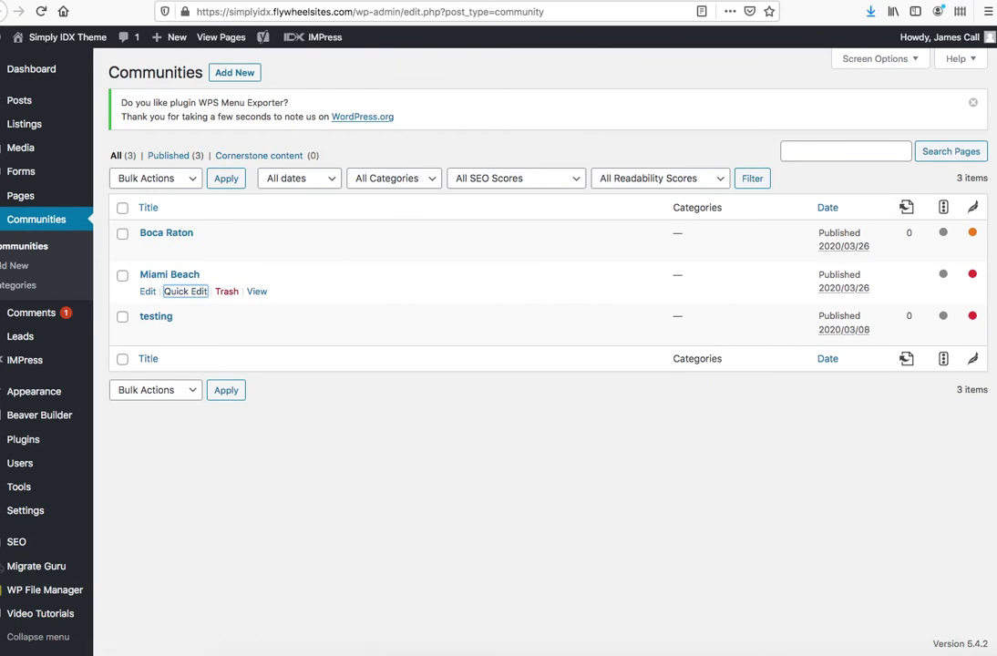
click(314, 3)
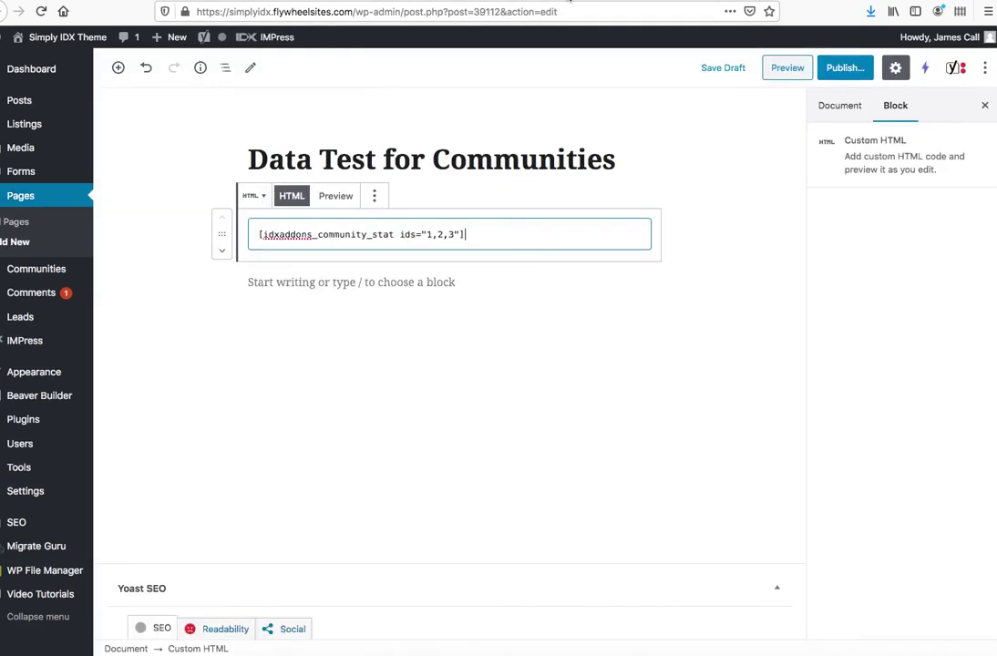
click(479, 3)
drag(425, 234, 453, 235)
text(389)
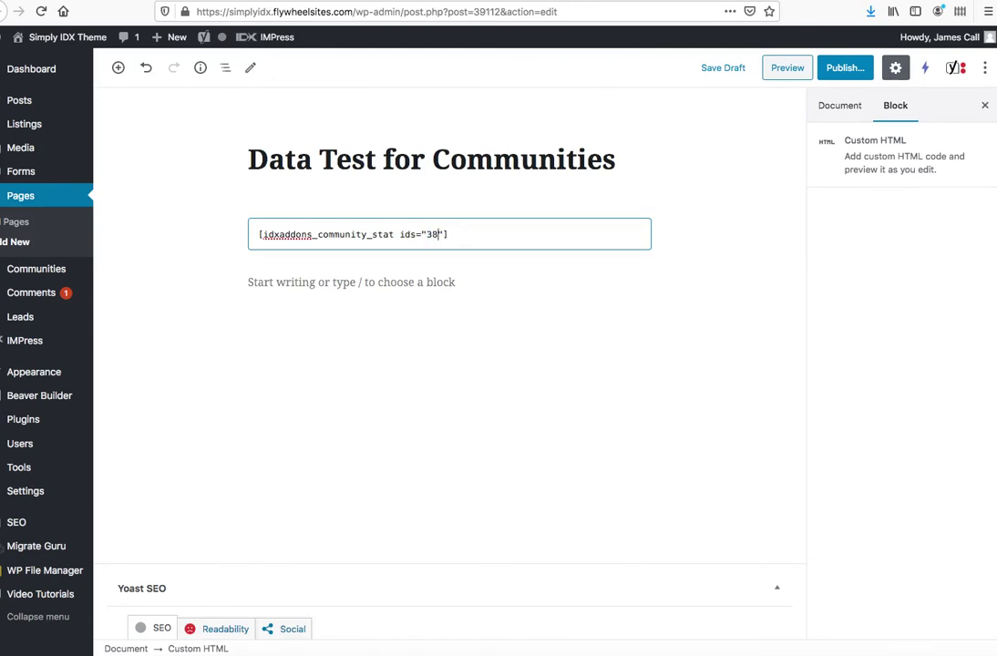
text(83,)
key(super+Left)
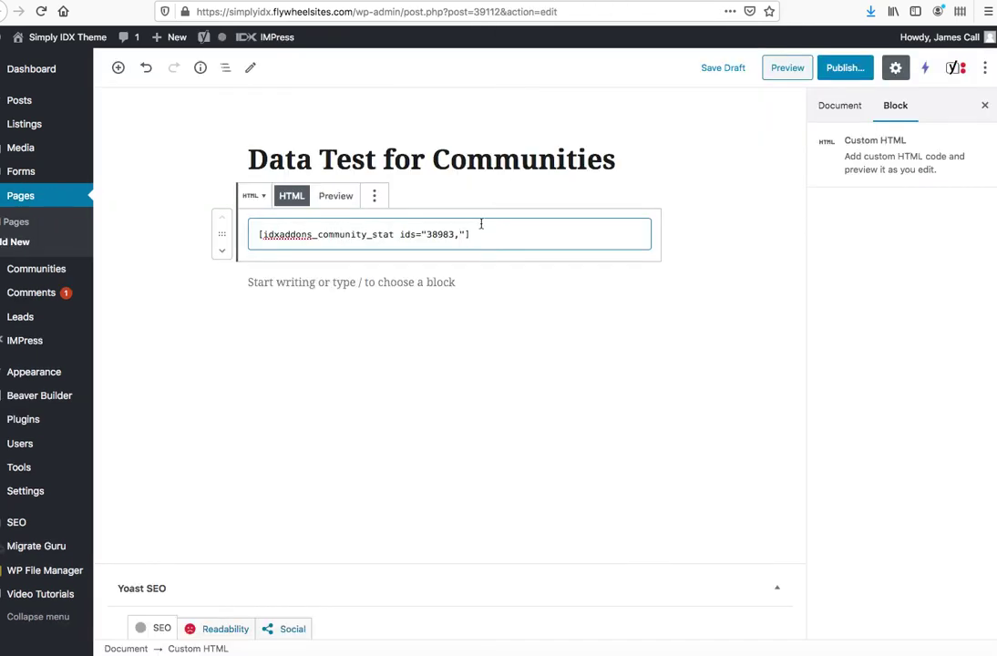
text(38961)
Copy [idxaddon_data_graph id="38983"] from Boca Raton's IDX Listings settings and paste it below the test page's community stat shortcode, separated by a blank line
key(Return)
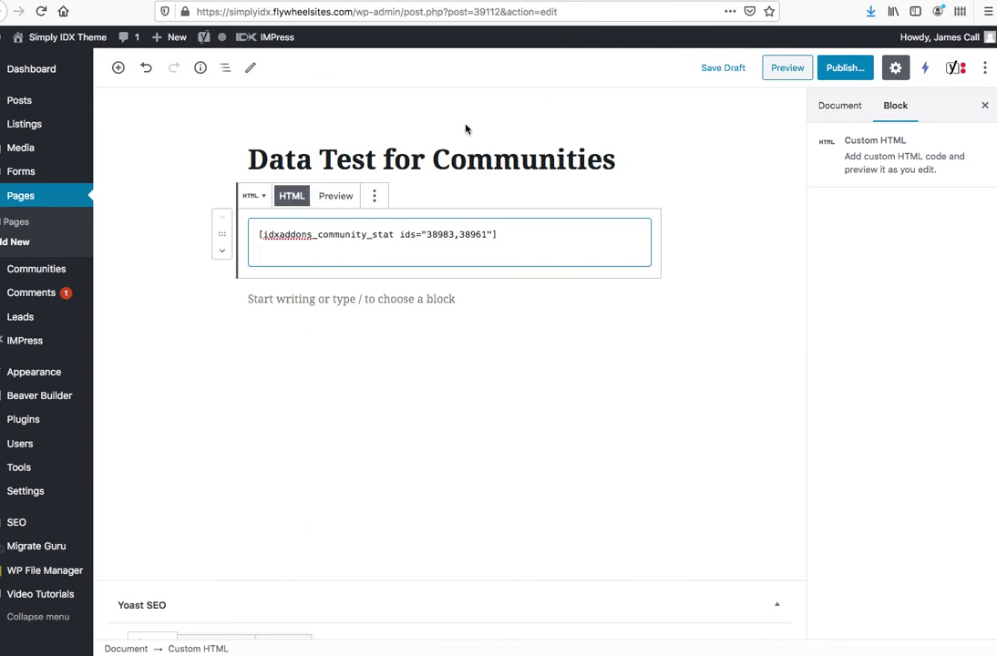
click(277, 3)
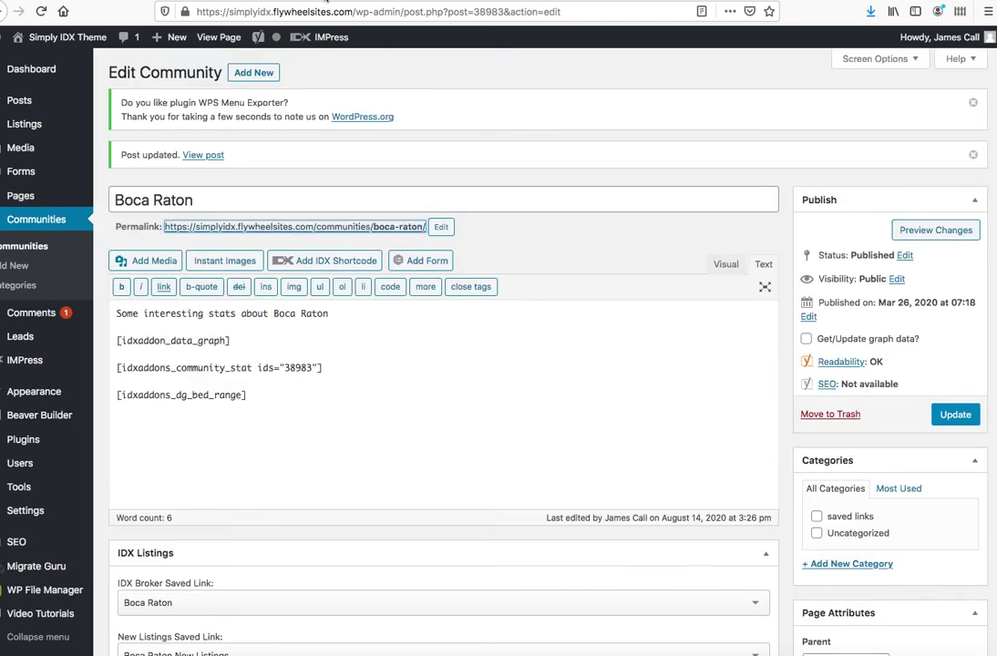
scroll(281, 422, down, 5)
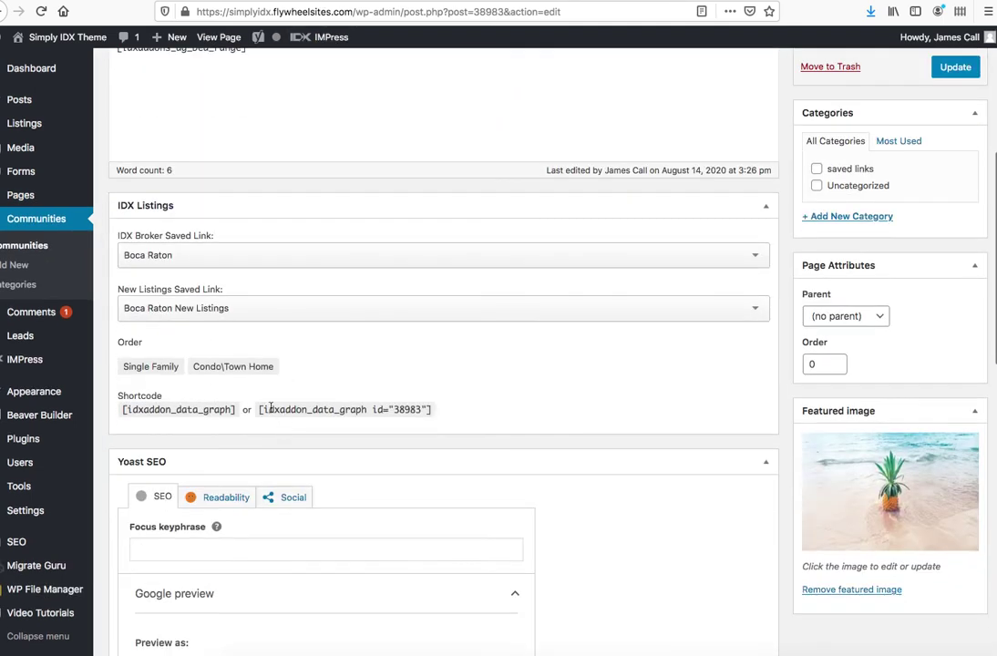
drag(259, 411, 443, 414)
key(ctrl+c)
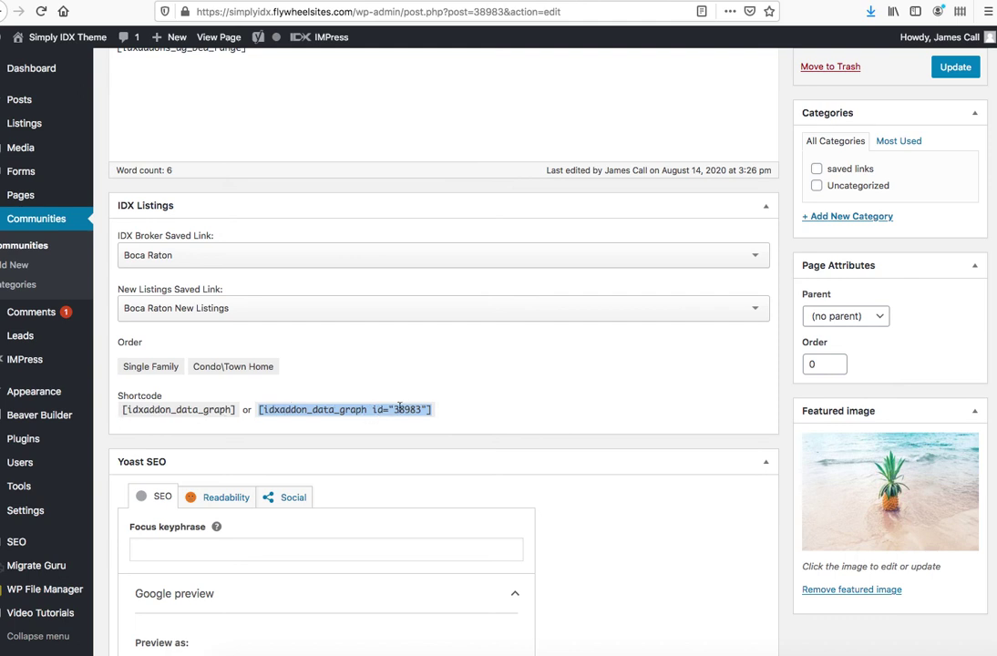
click(398, 2)
click(463, 2)
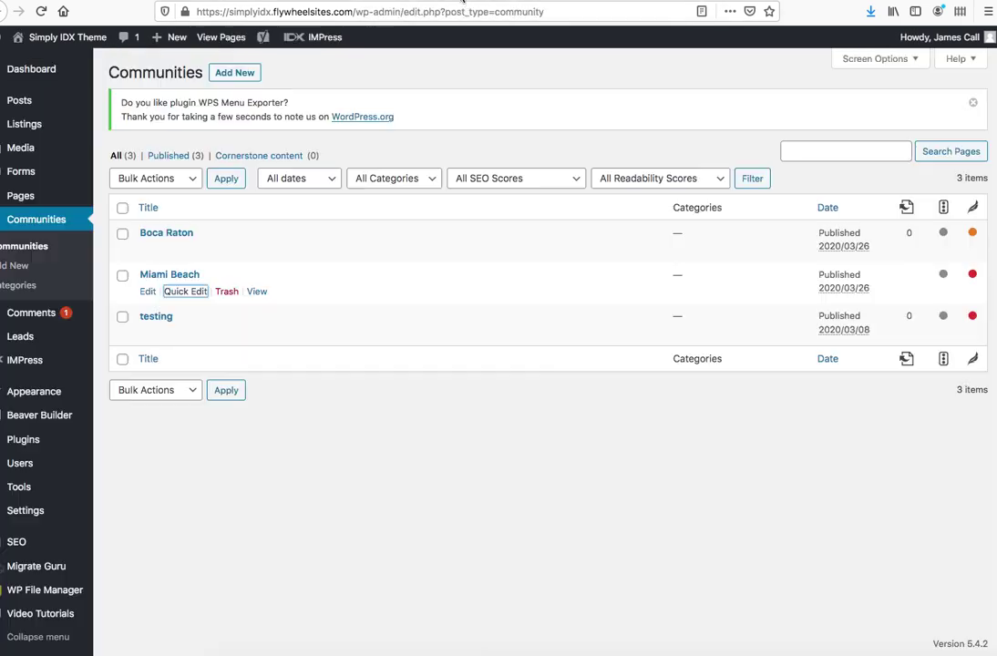
click(428, 3)
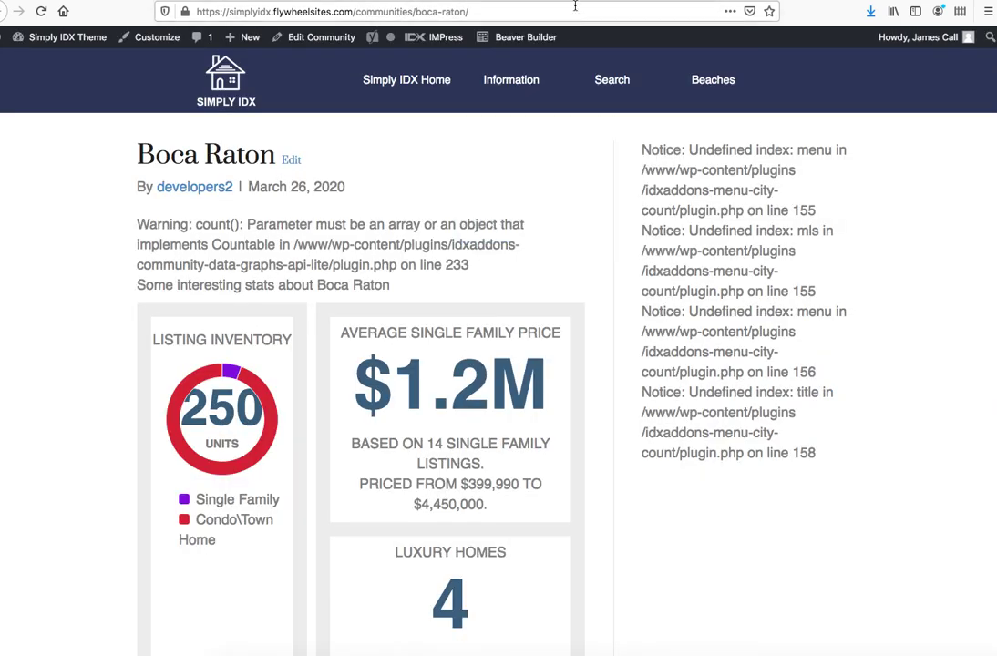
click(492, 3)
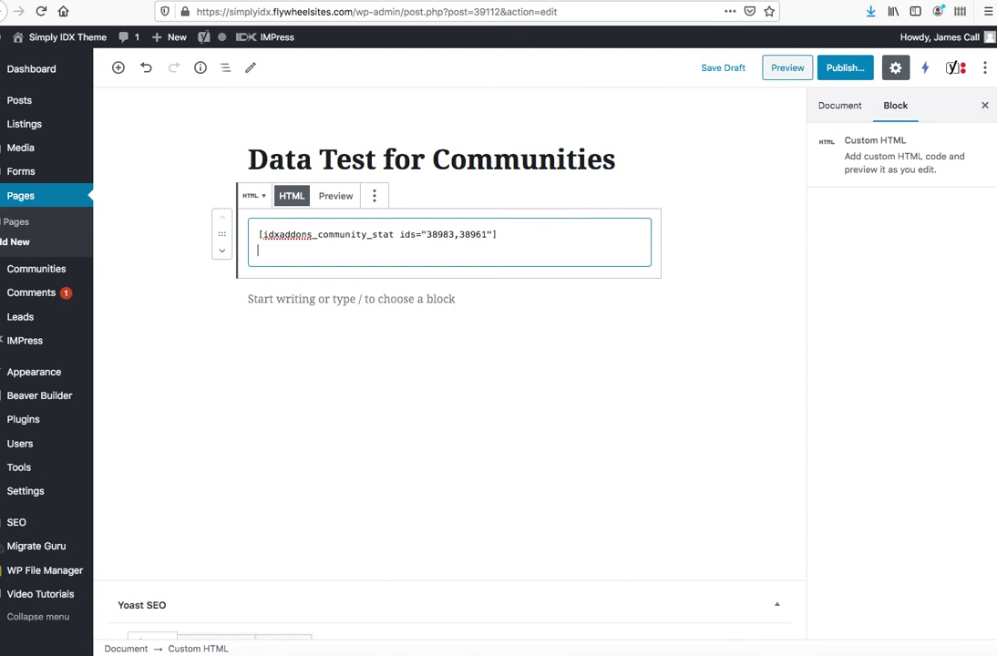
click(379, 4)
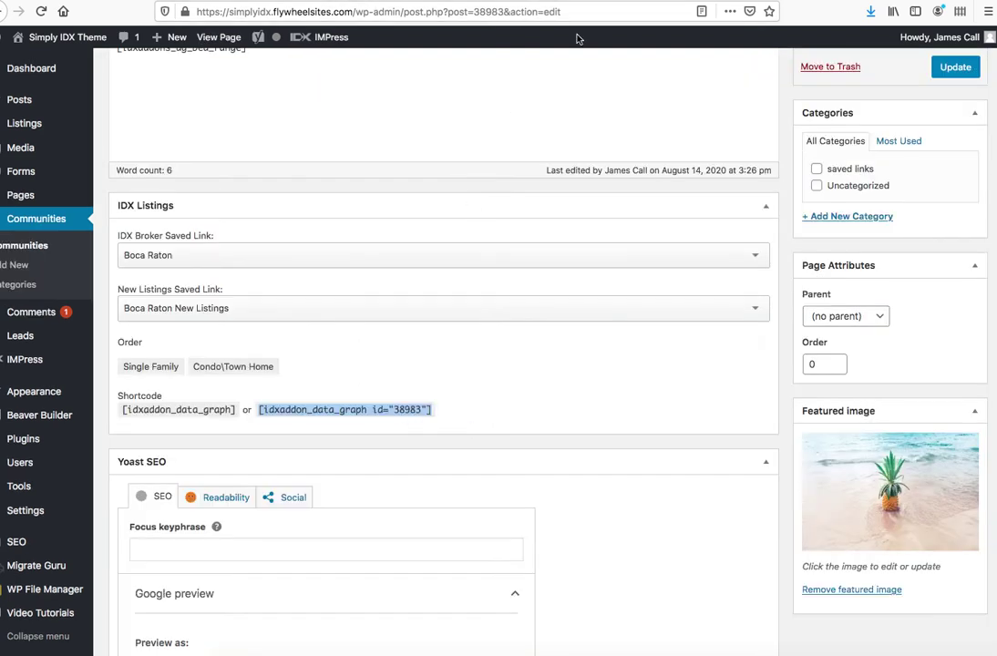
click(492, 3)
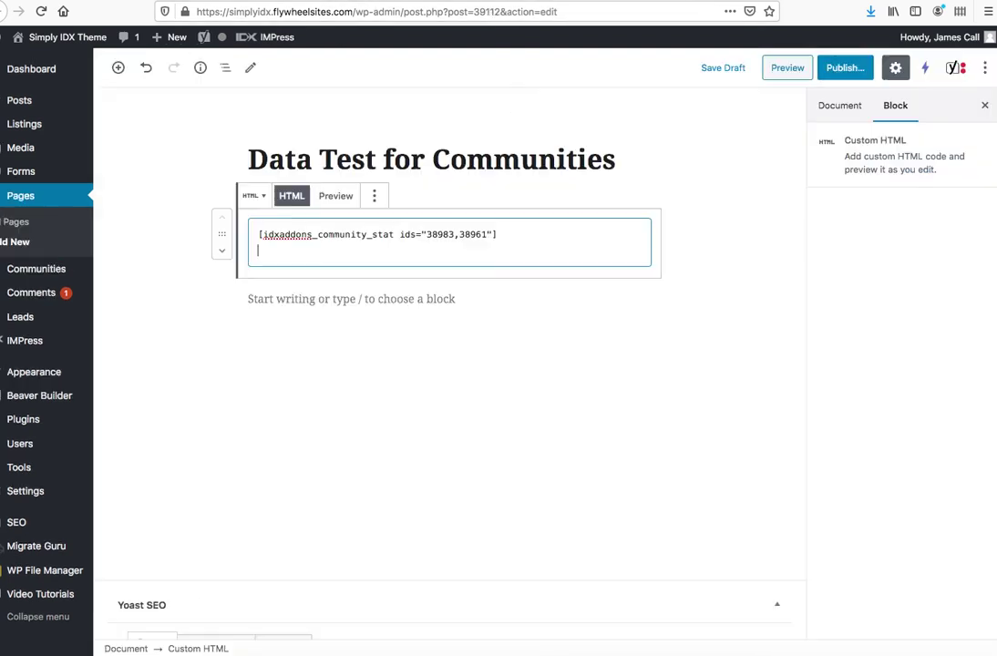
key(ctrl+v)
click(515, 233)
key(Return)
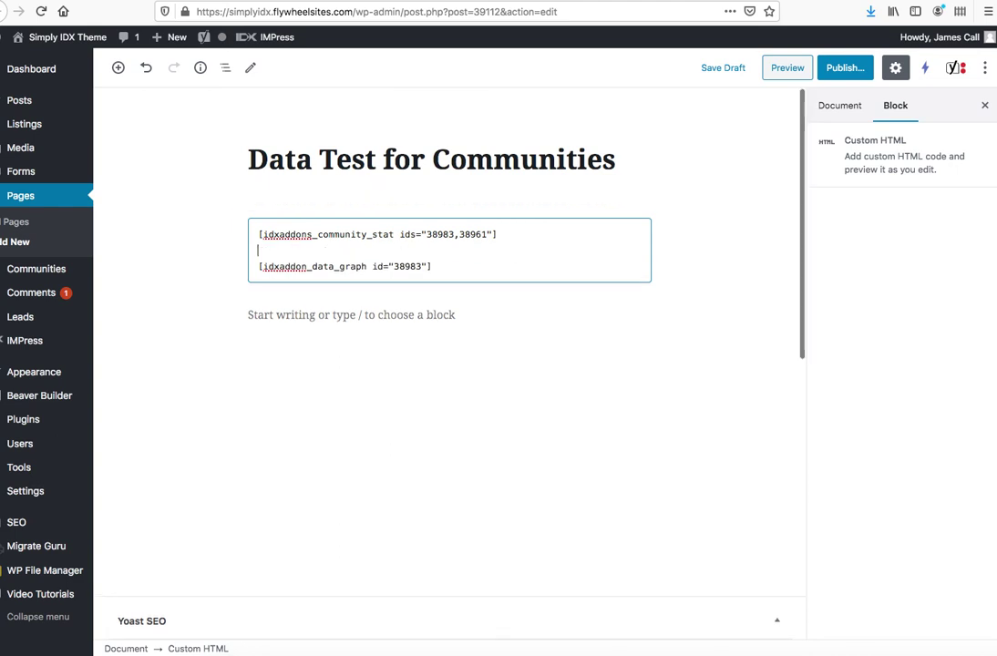
Preview the Data Test for Communities page and review its community stat cards and Boca Raton data graph
click(787, 69)
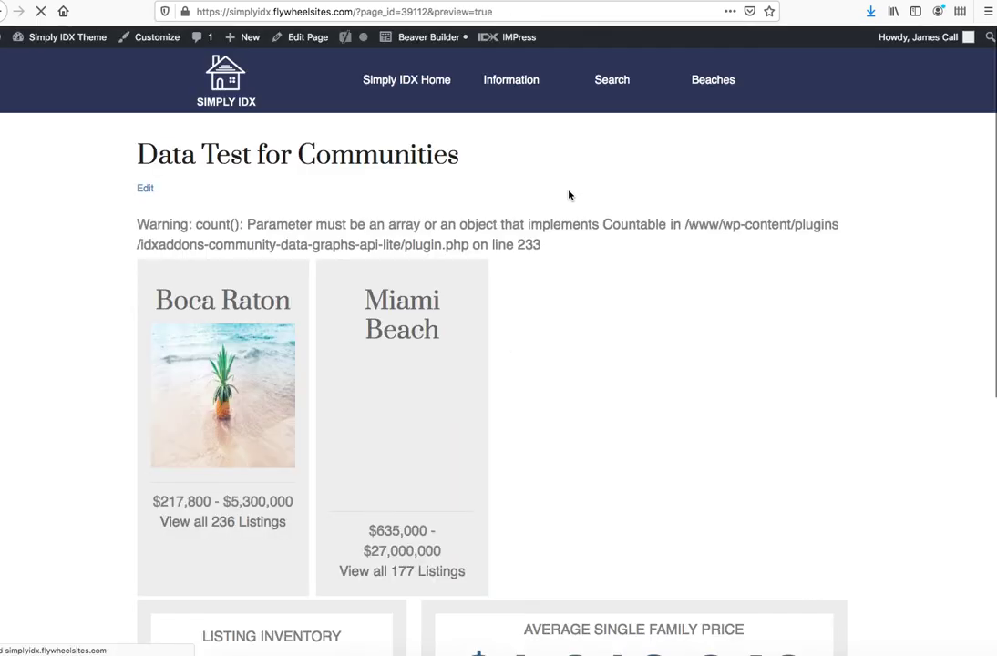
scroll(554, 316, down, 1)
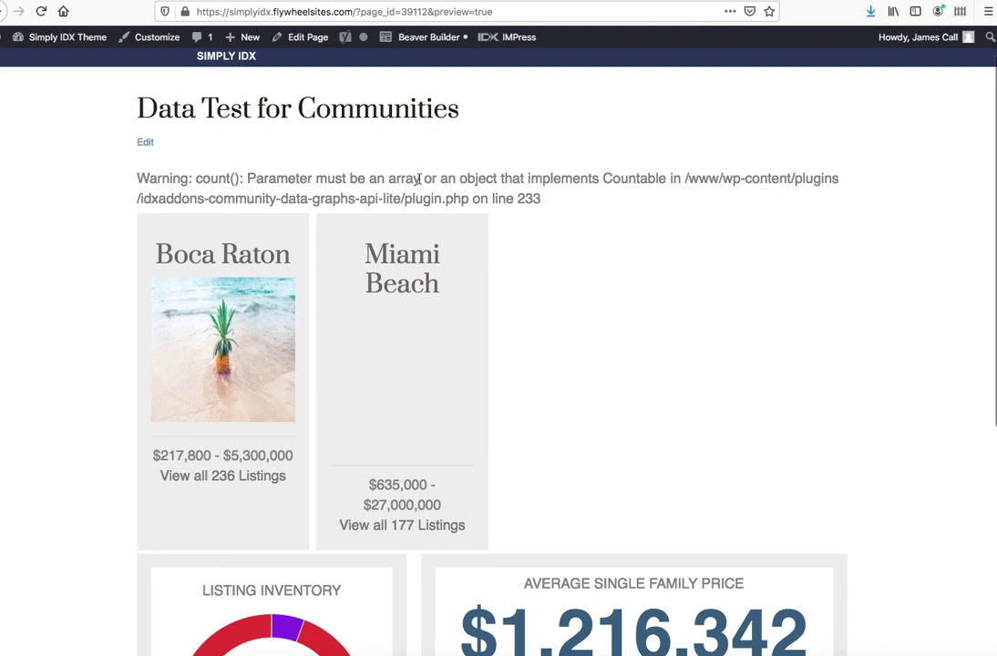
scroll(515, 284, down, 2)
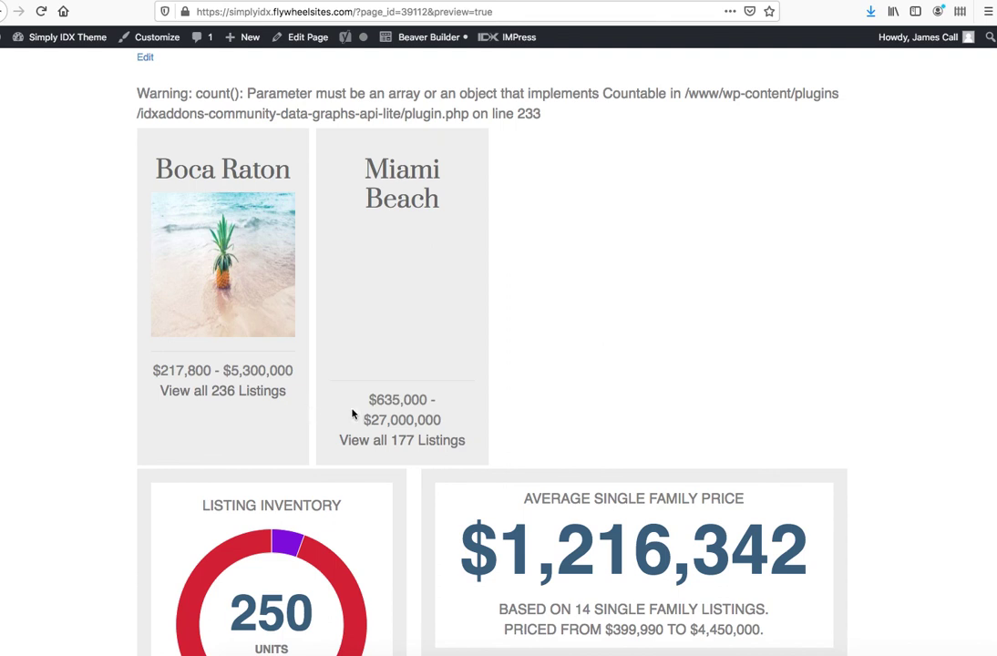
scroll(543, 410, down, 3)
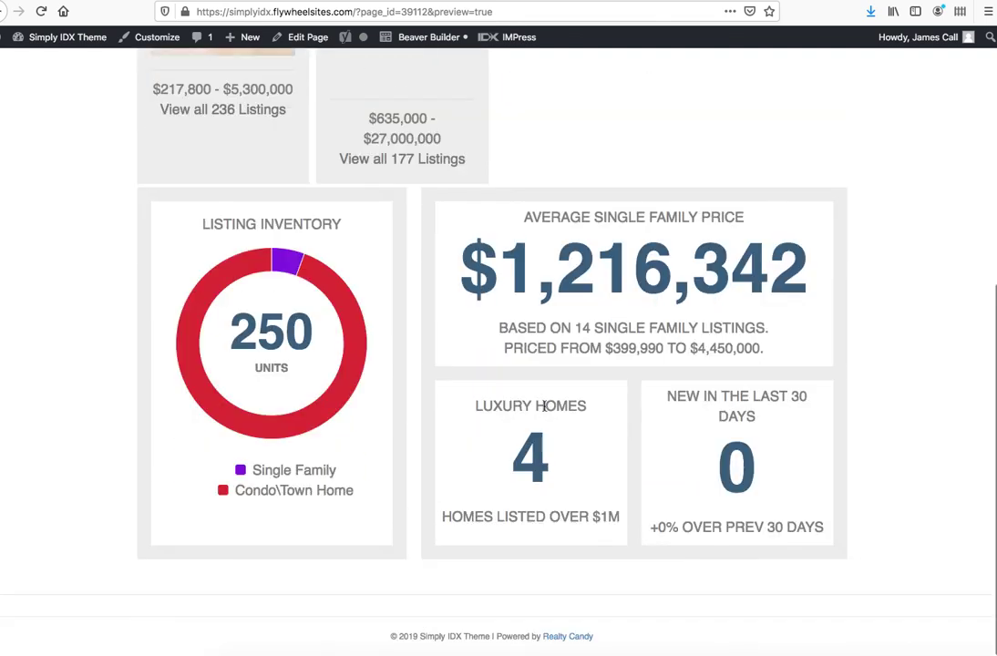
scroll(574, 378, up, 1)
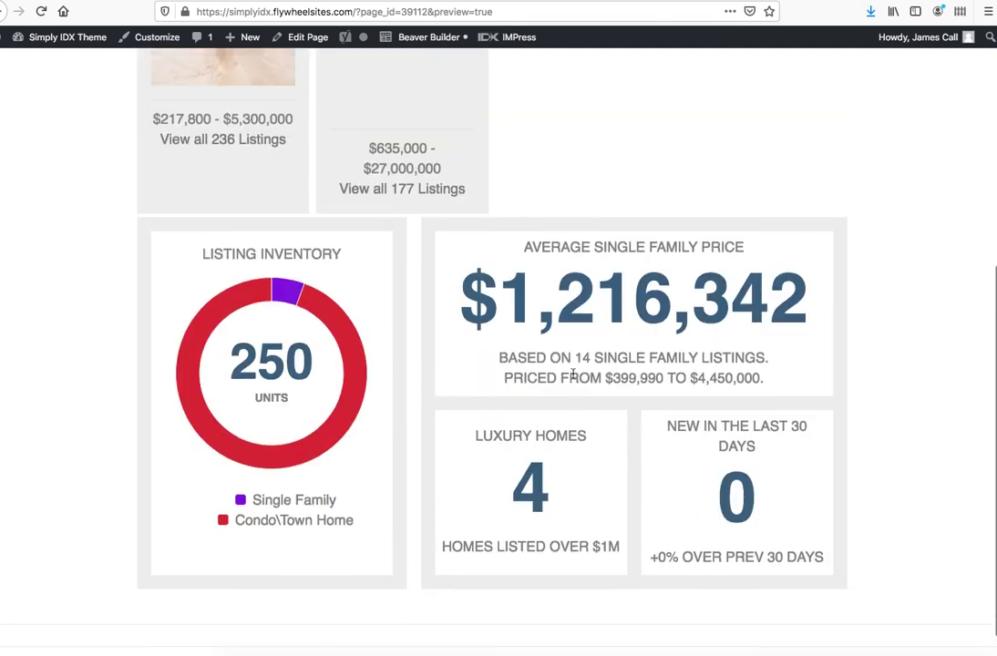
scroll(573, 378, up, 2)
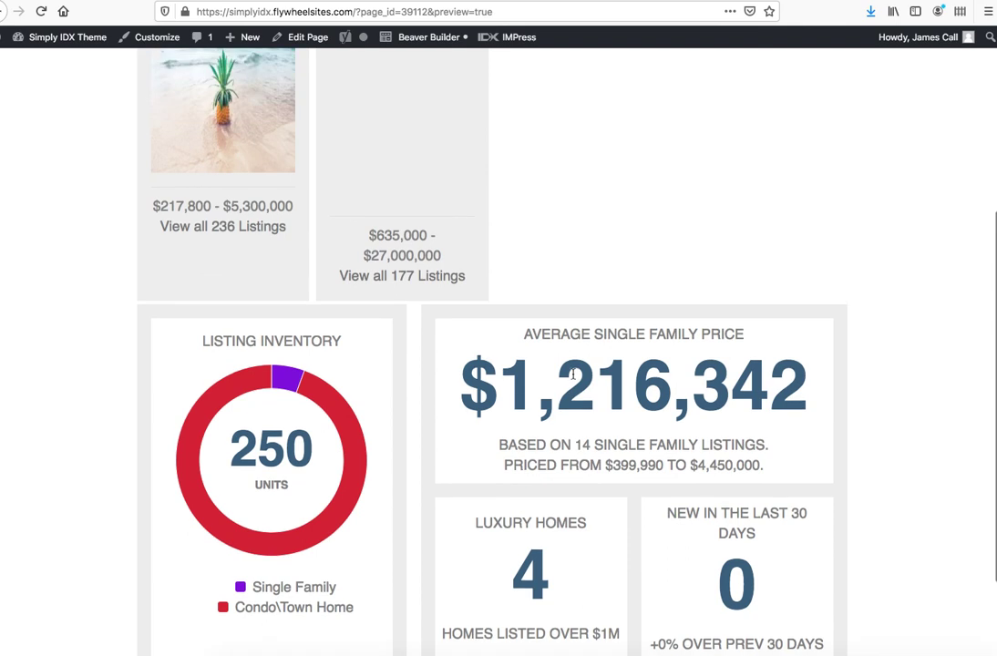
scroll(573, 375, up, 3)
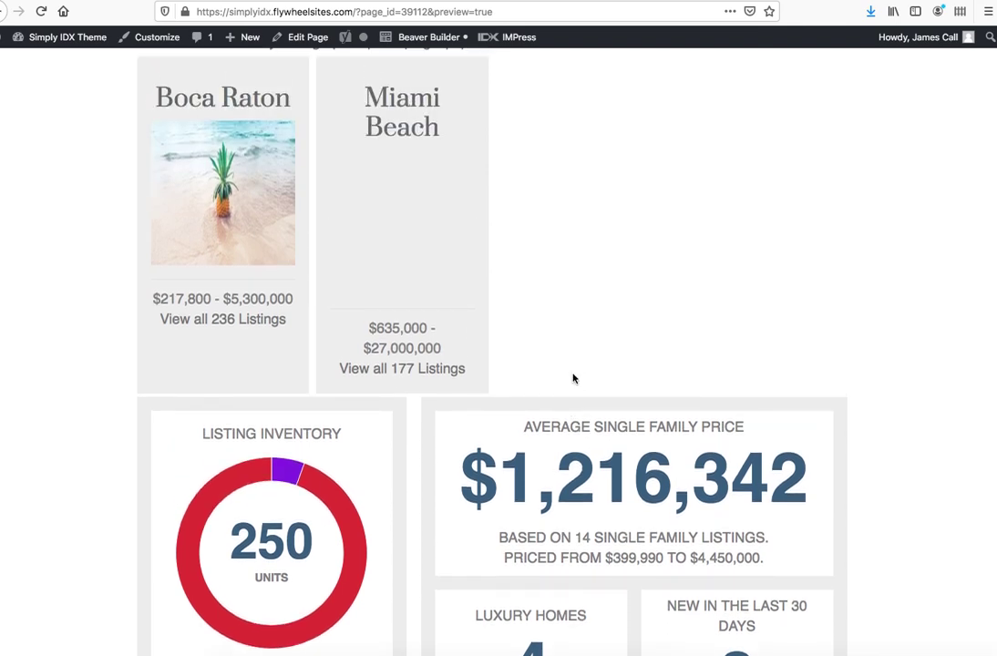